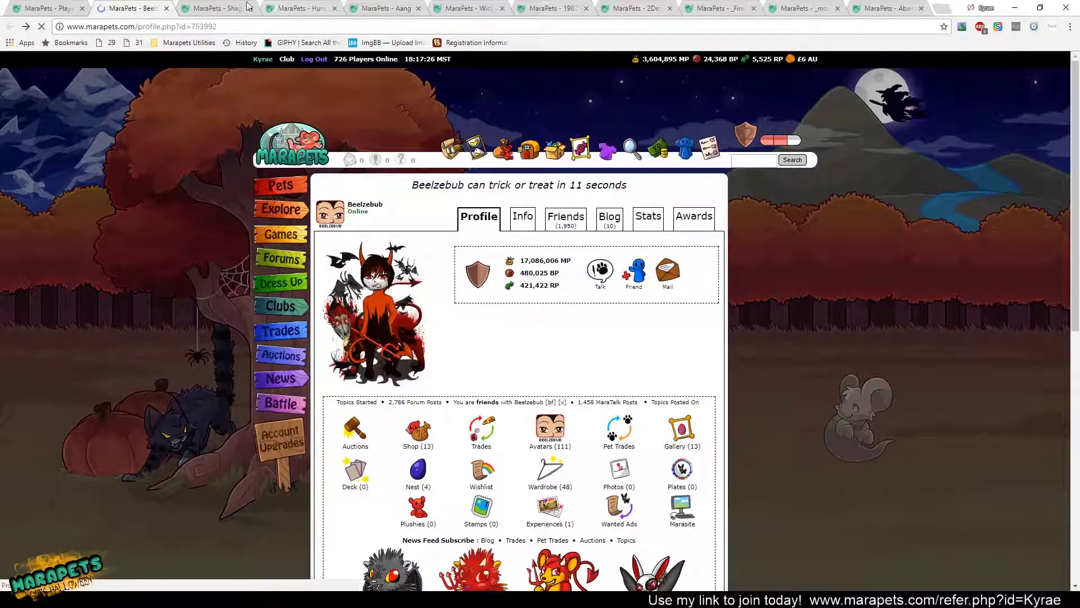
# Step: Trick or treat on the third through sixth open tabs' player profiles, one after another
pyautogui.click(216, 8)
pyautogui.click(520, 185)
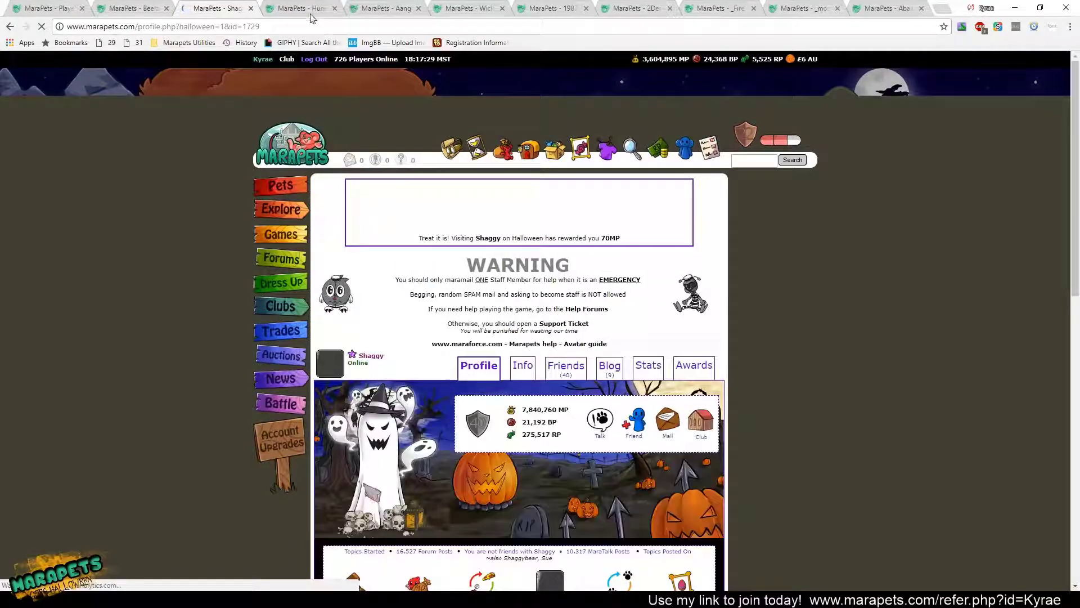
pyautogui.click(301, 8)
pyautogui.press('F5')
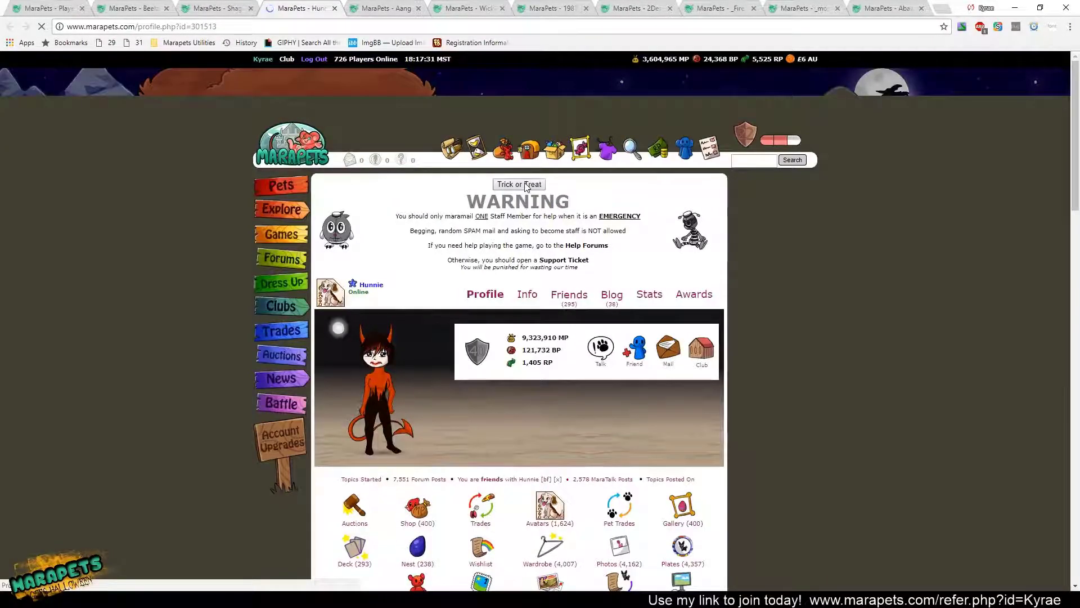
pyautogui.click(525, 185)
pyautogui.click(387, 10)
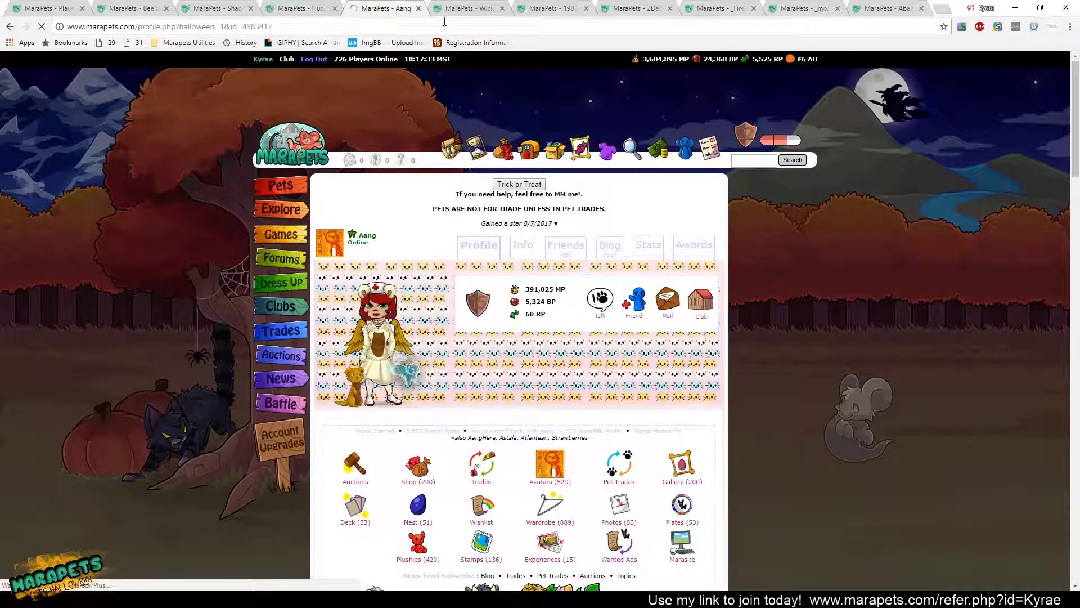
pyautogui.click(514, 183)
pyautogui.click(470, 7)
pyautogui.click(527, 185)
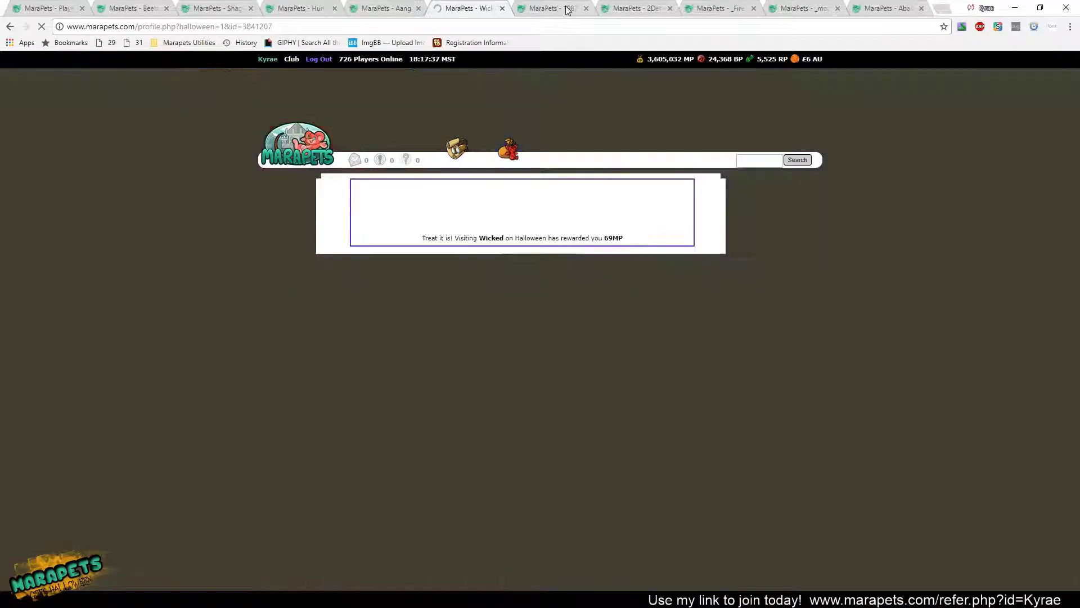
# Step: Trick or treat on the five remaining open player profiles, finishing with the first profile that was skipped
pyautogui.click(553, 7)
pyautogui.click(528, 187)
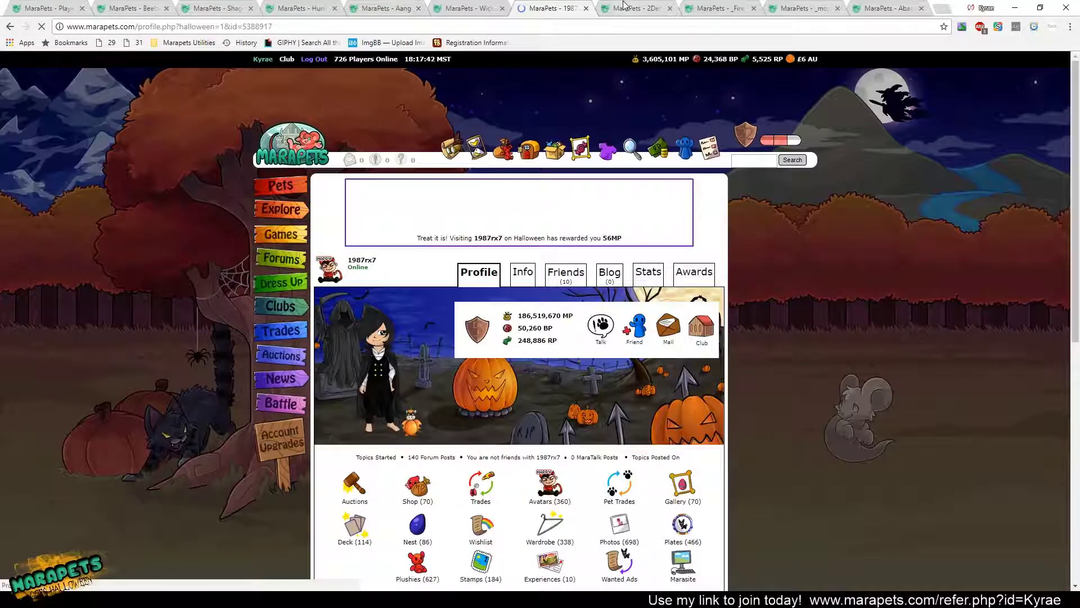
pyautogui.click(636, 8)
pyautogui.click(518, 184)
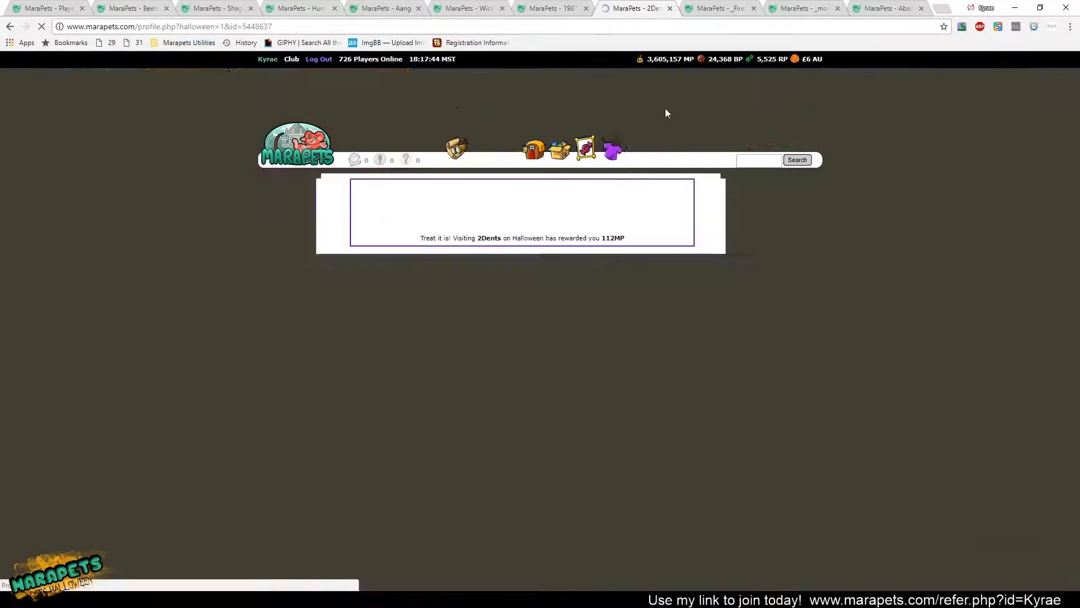
pyautogui.click(719, 8)
pyautogui.click(518, 186)
pyautogui.click(810, 9)
pyautogui.click(518, 184)
pyautogui.click(886, 8)
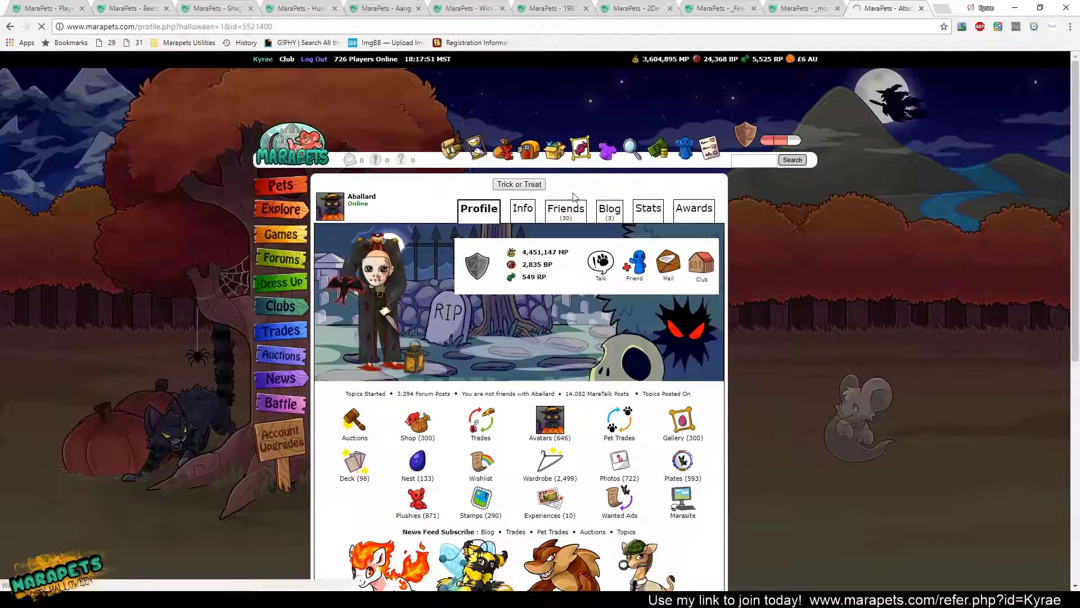
pyautogui.click(519, 184)
pyautogui.click(152, 11)
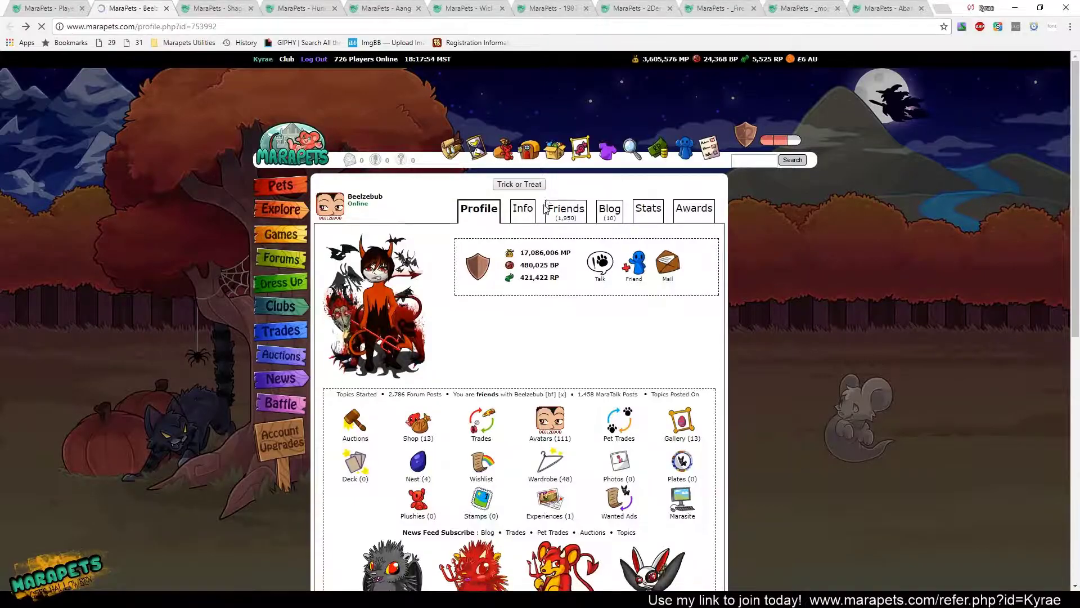
pyautogui.click(519, 184)
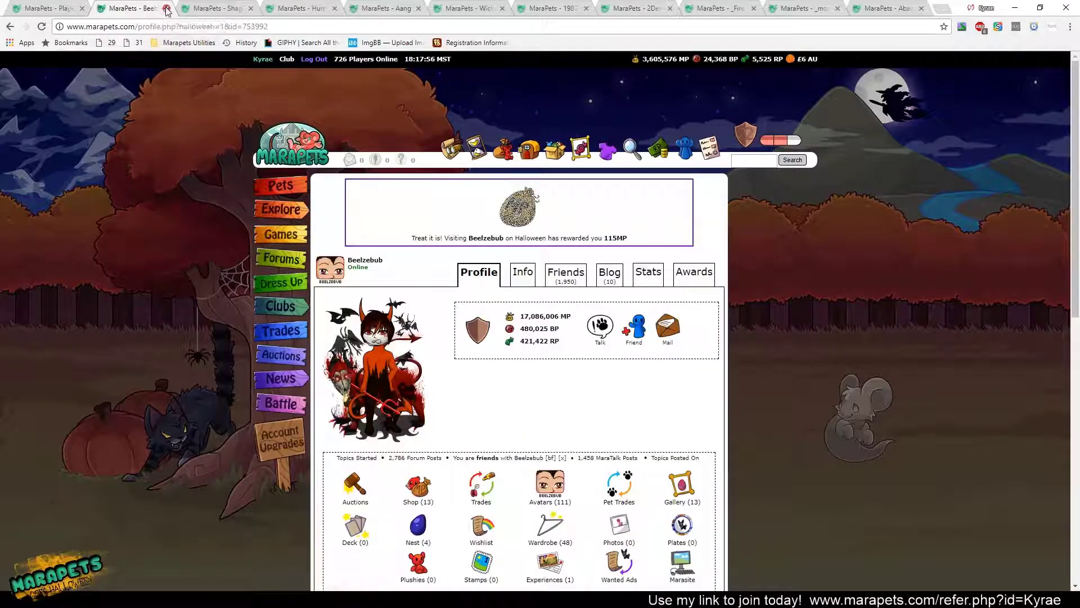
# Step: Close all the visited player profile tabs and refresh the Players Online list
pyautogui.click(166, 8)
pyautogui.click(166, 8)
pyautogui.click(166, 8)
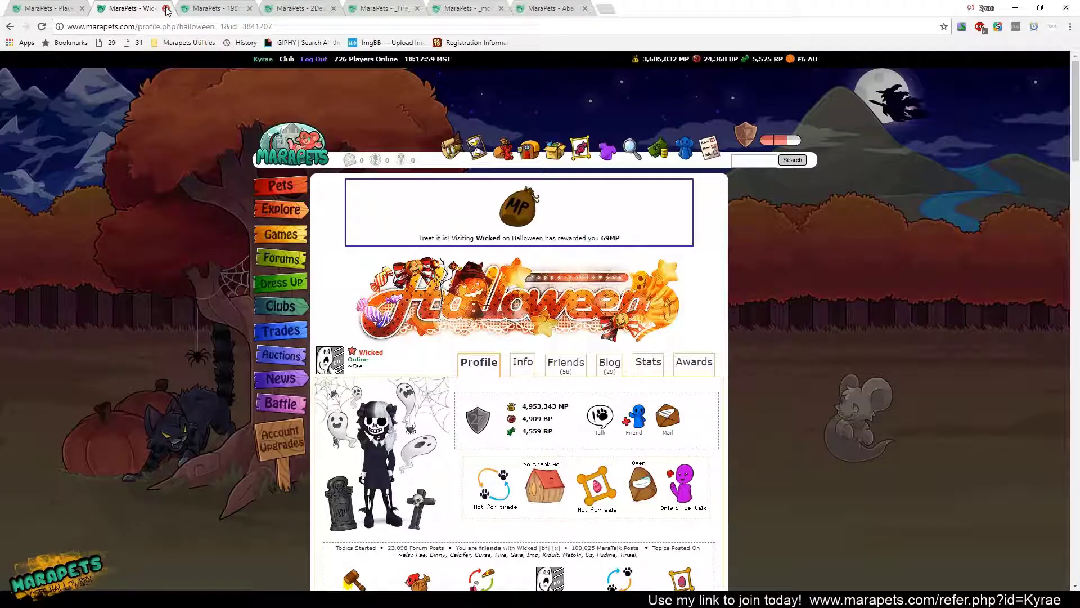
pyautogui.click(166, 8)
pyautogui.click(166, 7)
pyautogui.click(166, 8)
pyautogui.click(166, 8)
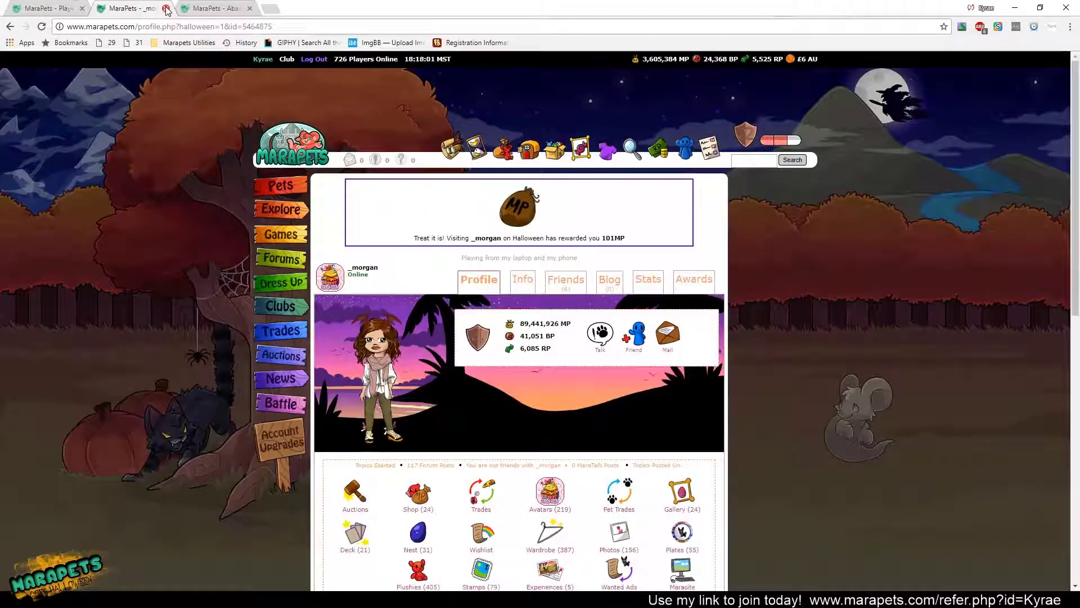
pyautogui.click(166, 8)
pyautogui.click(166, 8)
pyautogui.press('F5')
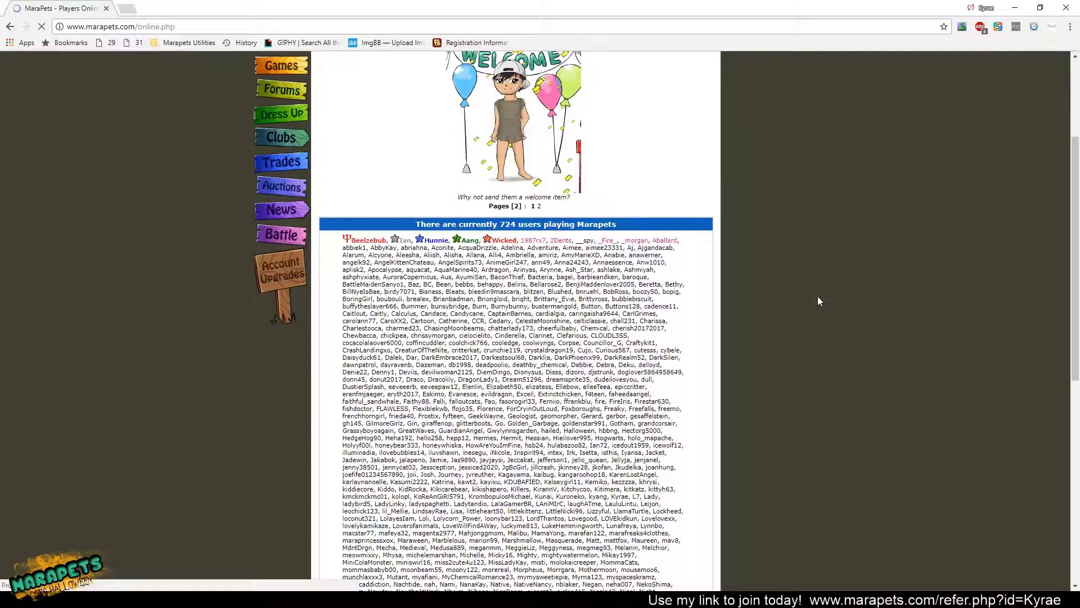
# Step: Open the first six unvisited player profiles from the second row of the online list in separate background tabs
pyautogui.middleClick(355, 248)
pyautogui.middleClick(384, 248)
pyautogui.middleClick(414, 248)
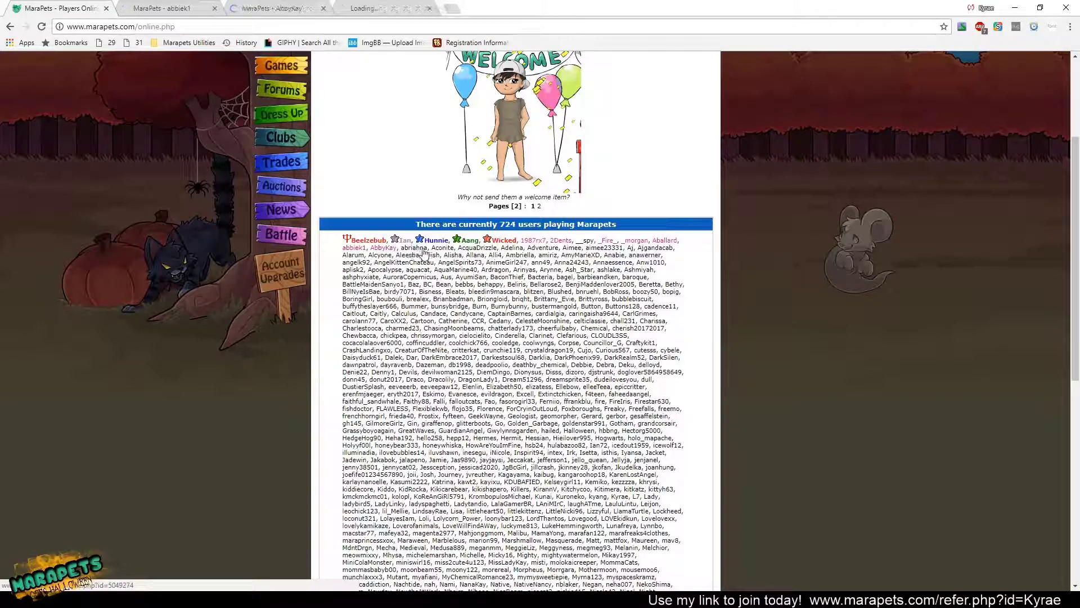
pyautogui.middleClick(443, 248)
pyautogui.middleClick(478, 248)
pyautogui.middleClick(511, 248)
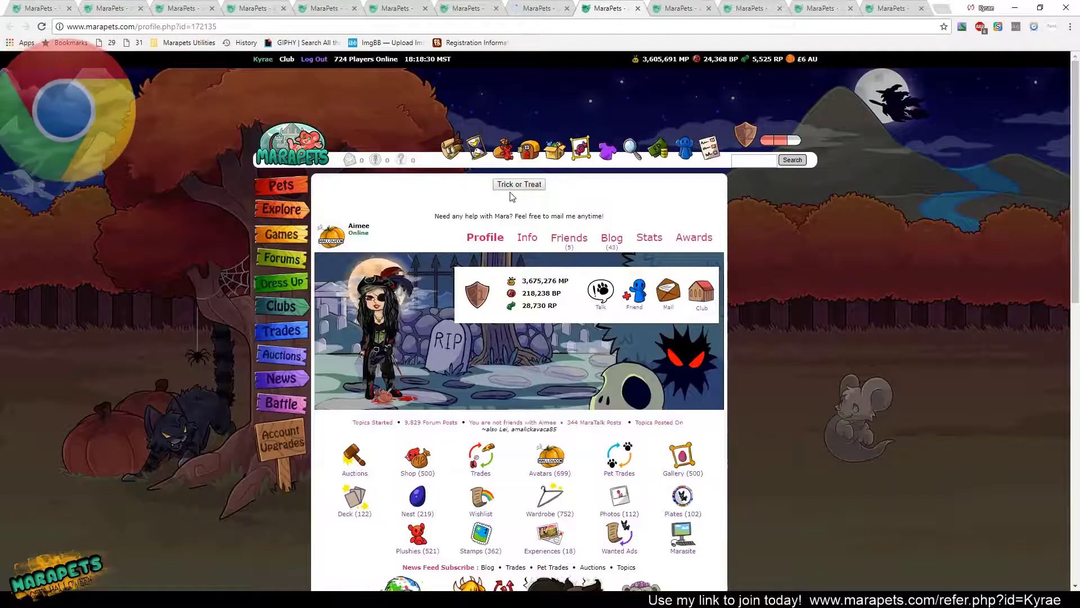
# Step: Trick or treat on the open player profiles, working through the last tabs in order
pyautogui.click(517, 185)
pyautogui.click(680, 9)
pyautogui.click(519, 183)
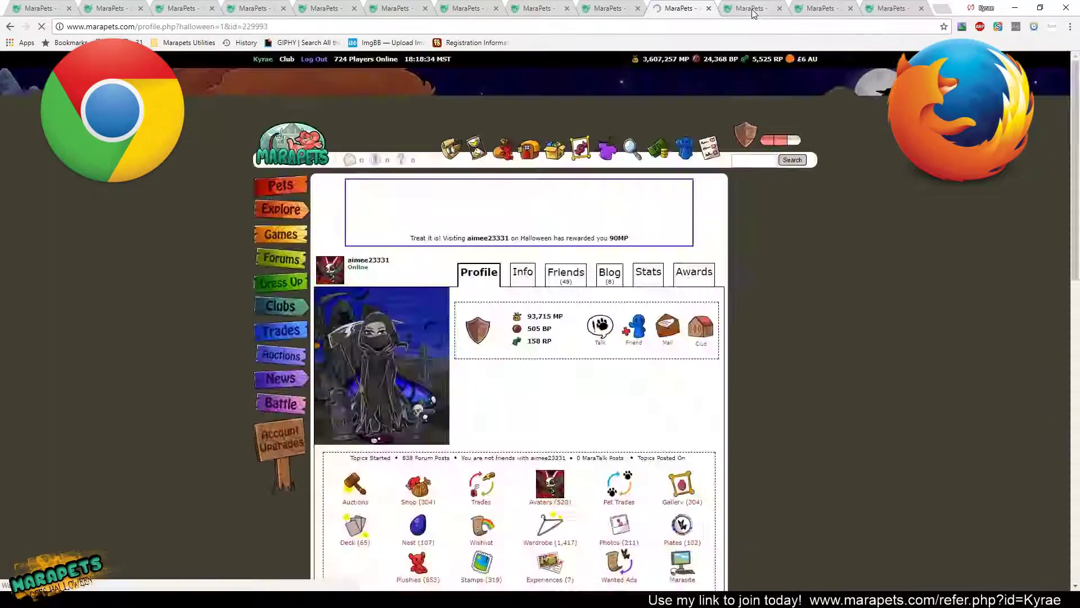
pyautogui.click(750, 10)
pyautogui.click(516, 184)
pyautogui.click(821, 10)
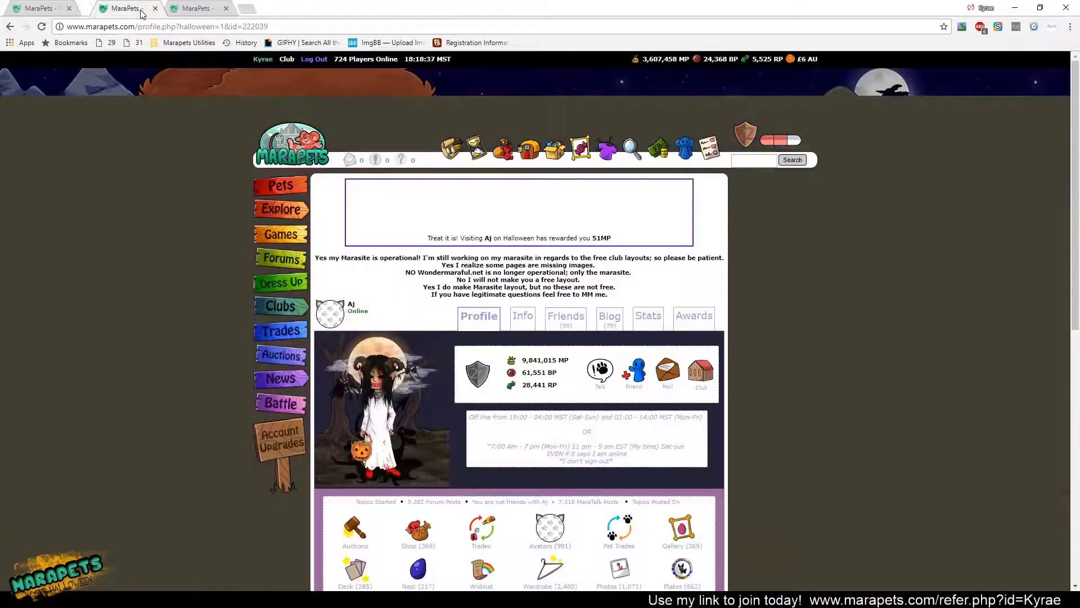
pyautogui.click(141, 8)
pyautogui.click(140, 8)
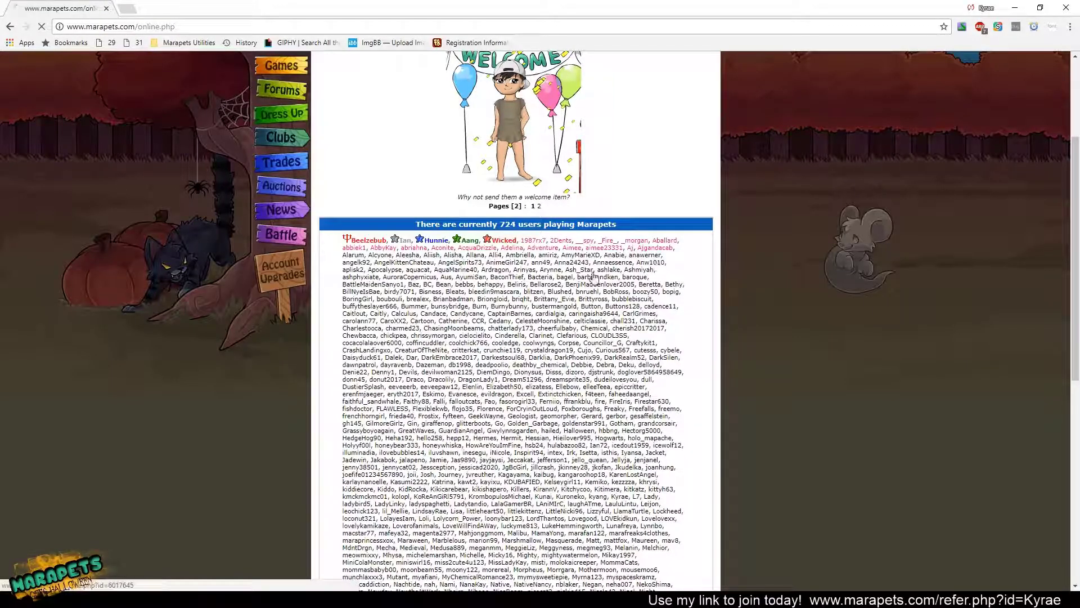
# Step: Close the visited profile tabs and collect the 2017 pumpkin beside the Players Online list, returning to the list
pyautogui.click(84, 212)
pyautogui.hotkey('alt', 'Left')
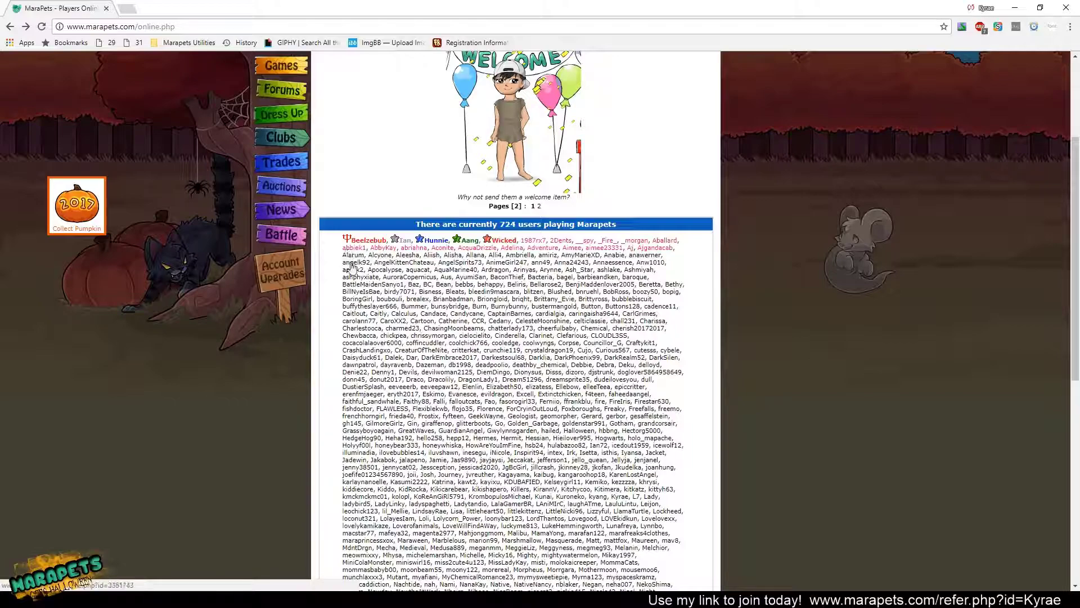
# Step: Open the first seven player profiles from the third row of the online list in background tabs and go through them
pyautogui.middleClick(353, 254)
pyautogui.middleClick(379, 255)
pyautogui.middleClick(408, 255)
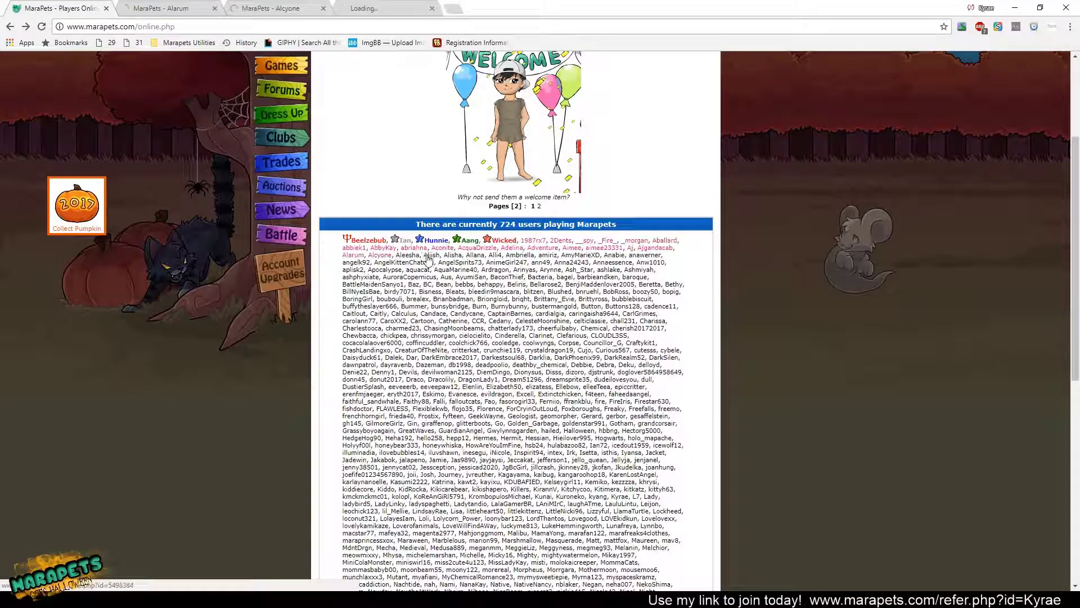
pyautogui.middleClick(431, 254)
pyautogui.middleClick(453, 255)
pyautogui.middleClick(476, 255)
pyautogui.middleClick(495, 254)
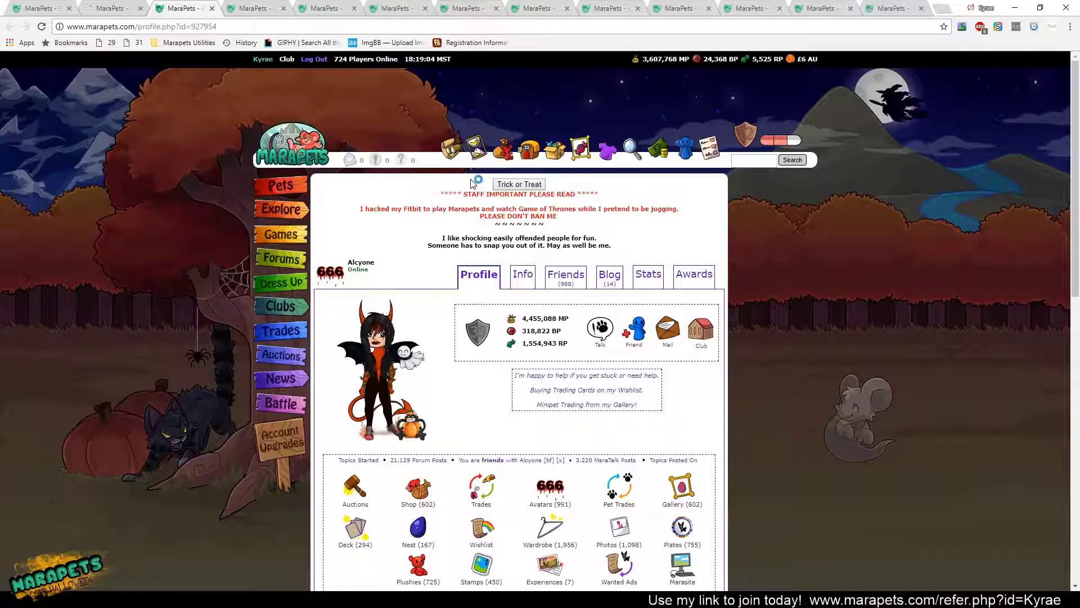
pyautogui.hotkey('ctrl', 'Tab')
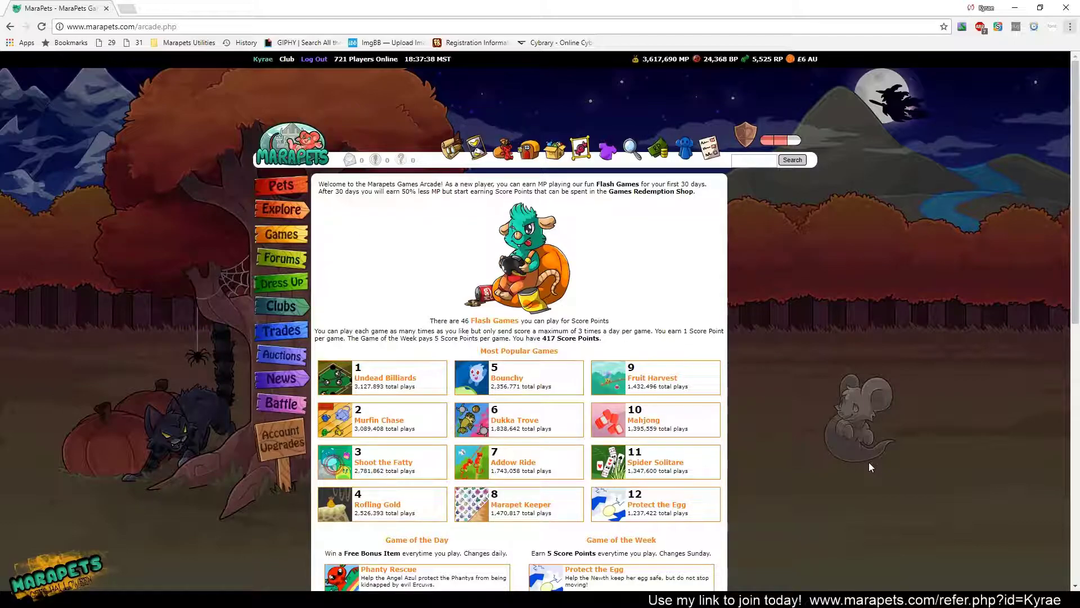
# Step: Open the Chrome Web Store from the browser settings and search its extensions for "Stylish"
pyautogui.click(1071, 27)
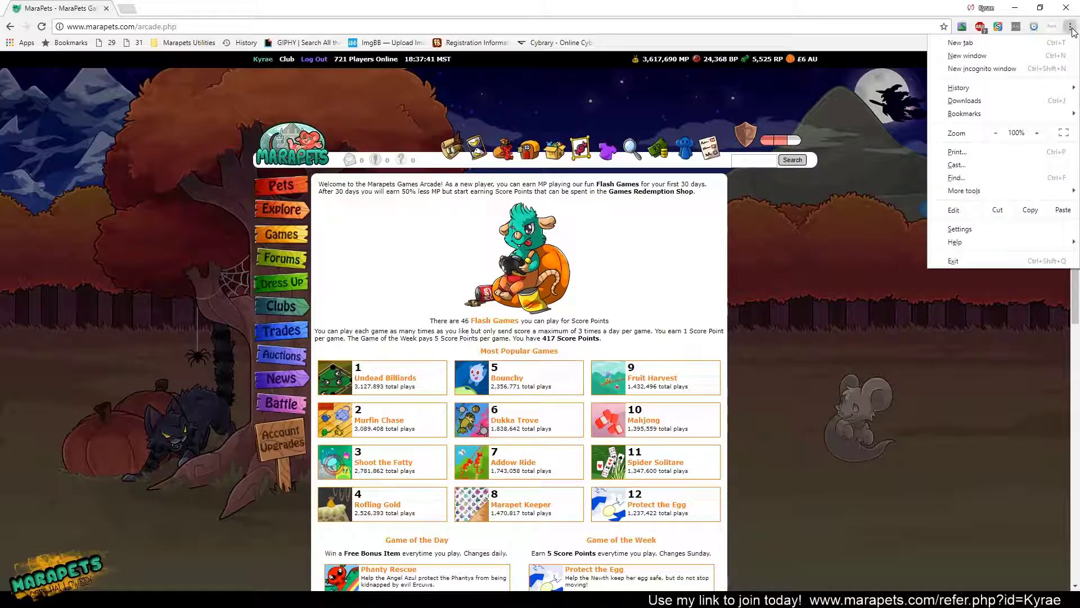
pyautogui.click(960, 229)
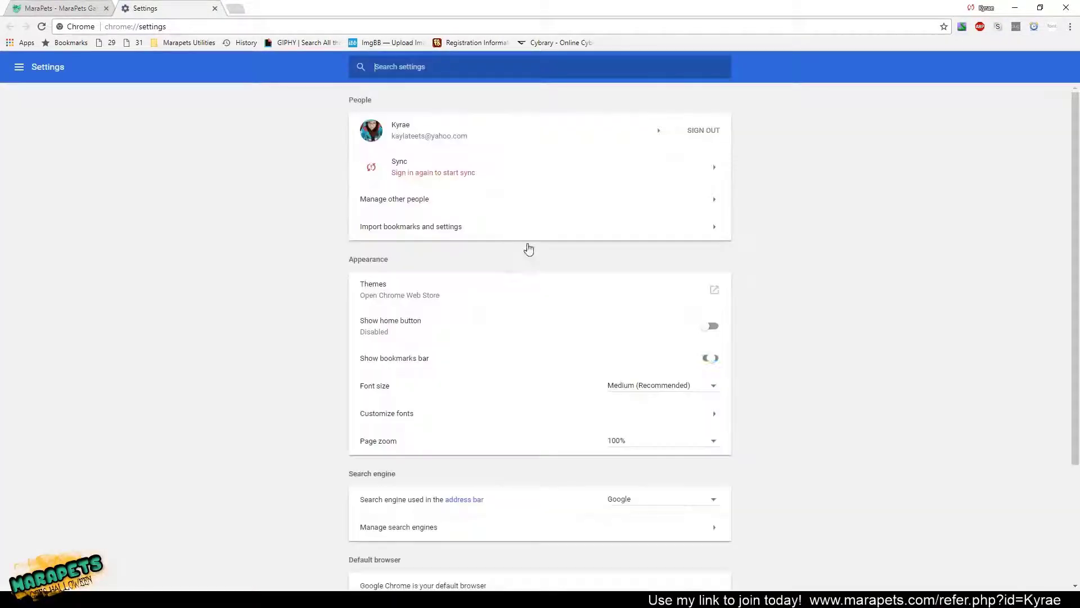
pyautogui.click(400, 298)
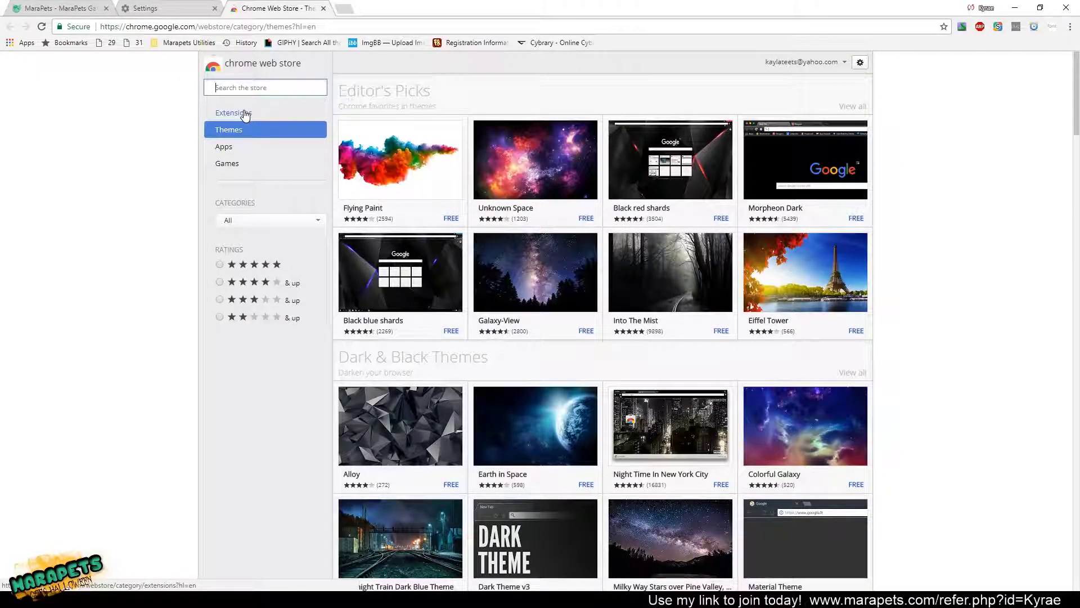
pyautogui.click(244, 115)
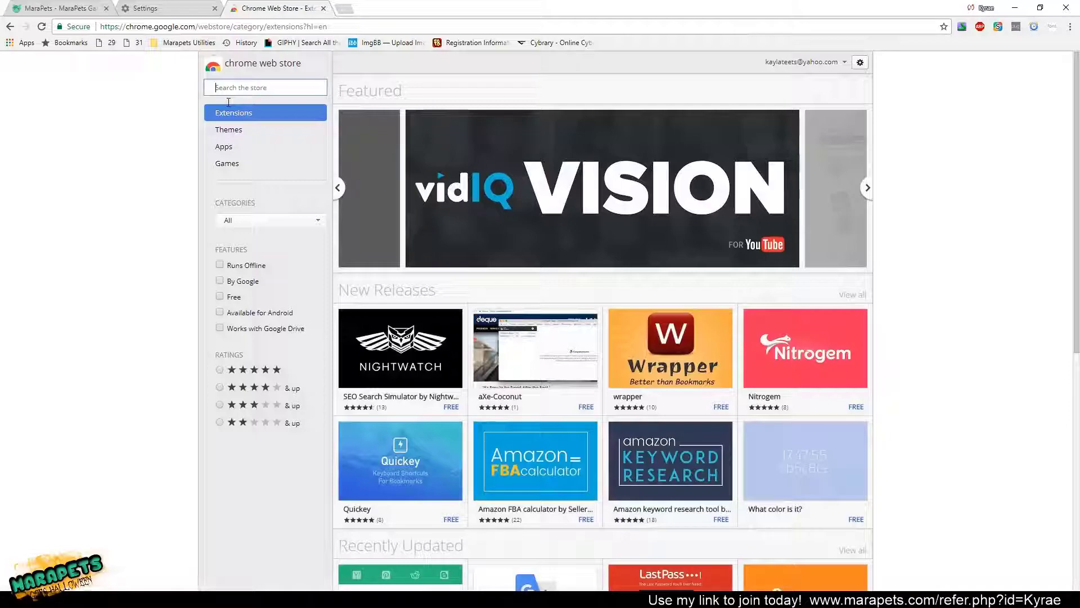
pyautogui.write('Stylish')
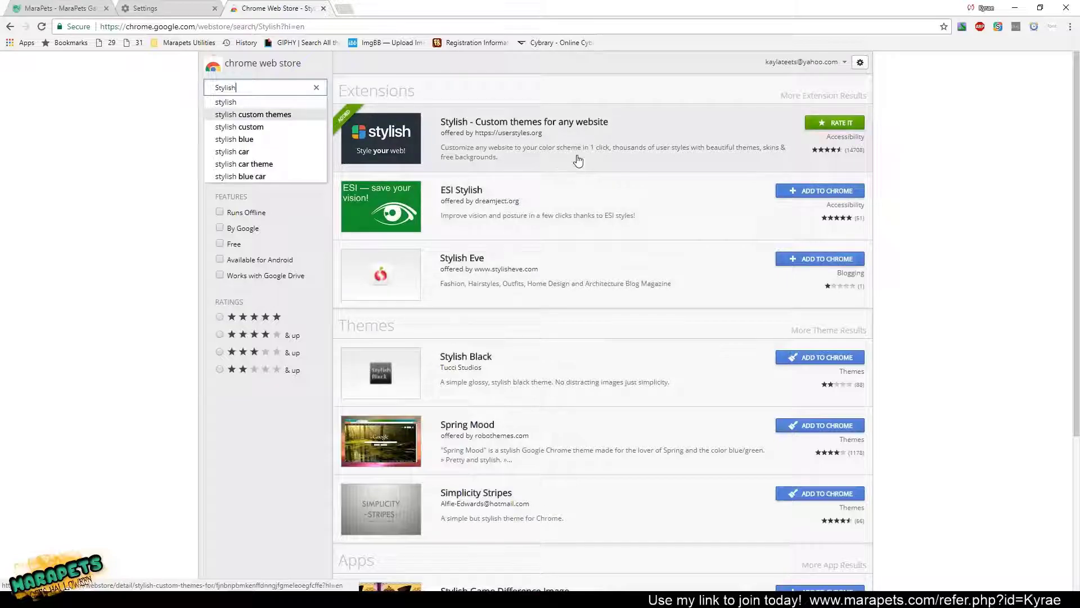
# Step: Create a new style in the Stylish extension and name it "Marapets Style"
pyautogui.click(999, 28)
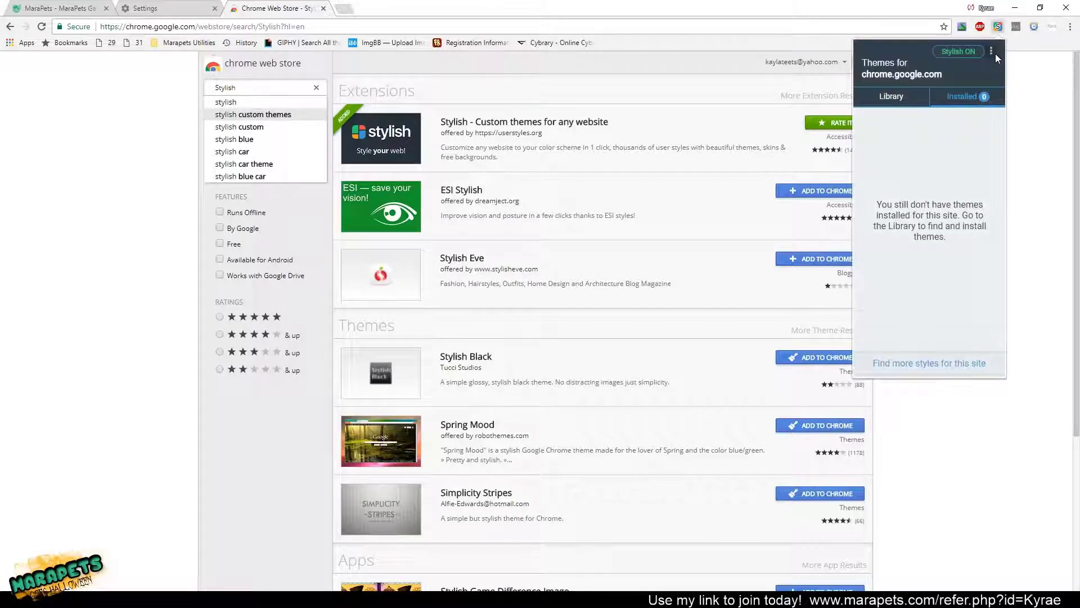
pyautogui.click(993, 52)
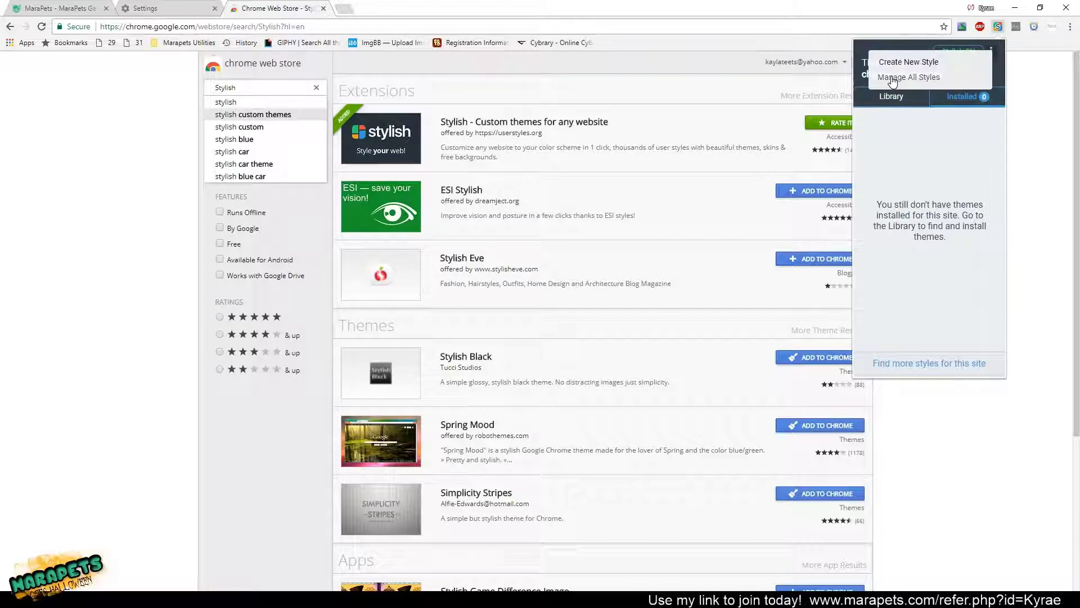
pyautogui.click(905, 63)
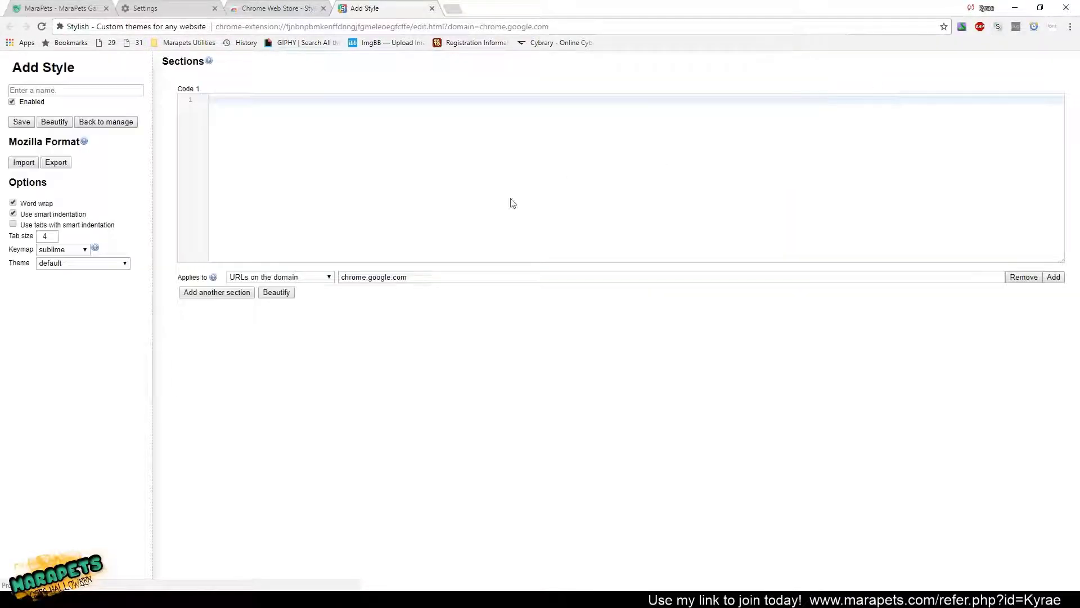
pyautogui.click(63, 93)
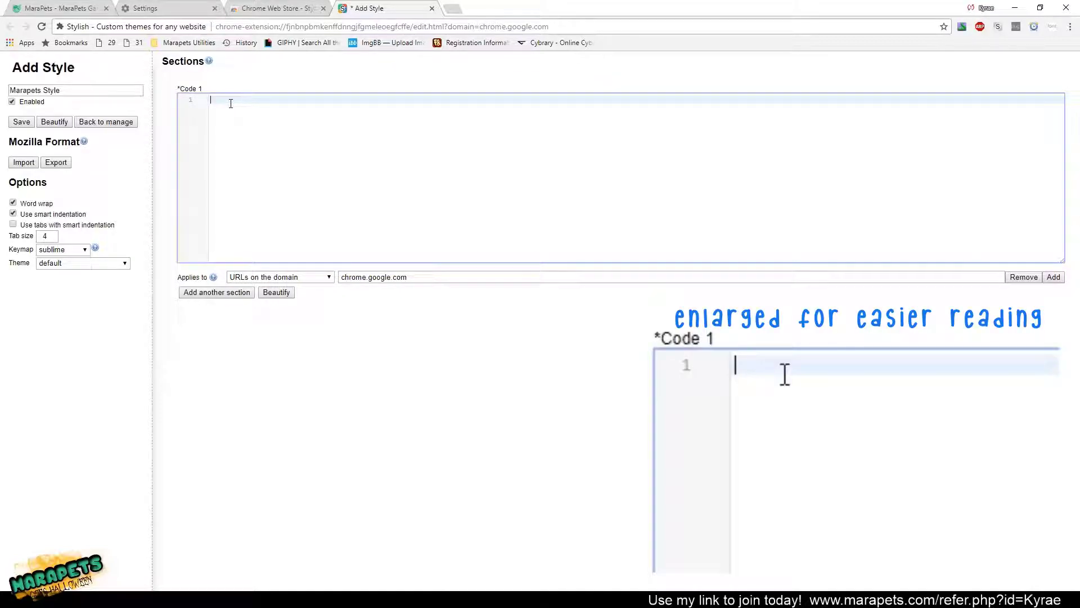
# Step: Begin a CSS rule in the first code section for a:visited and .fl.visited, opening it with a color property
pyautogui.write('a:visited')
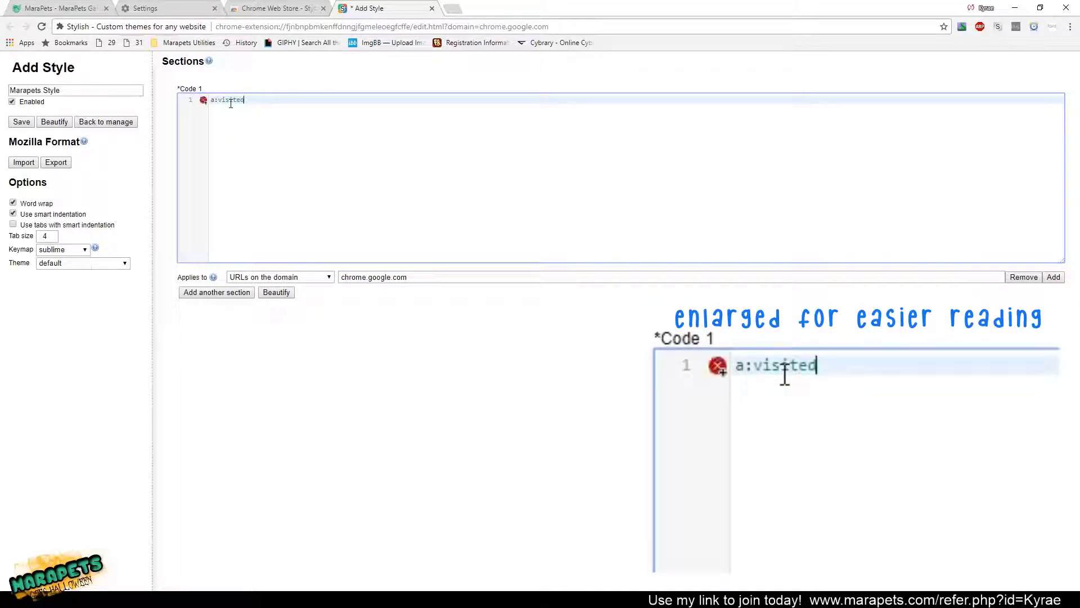
pyautogui.write(',')
pyautogui.press('Return')
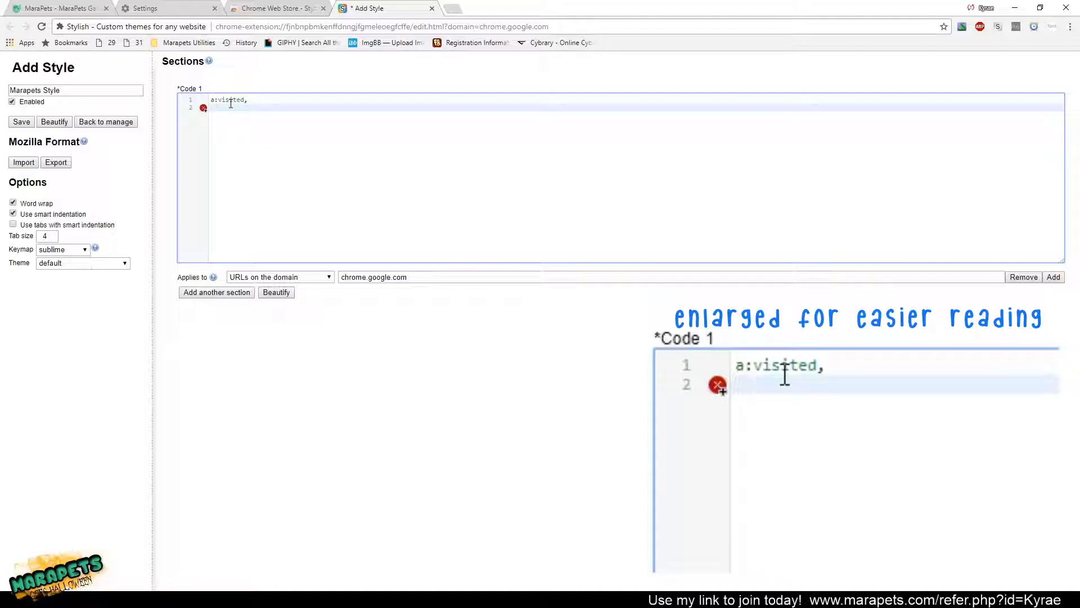
pyautogui.write('.fl:visited {')
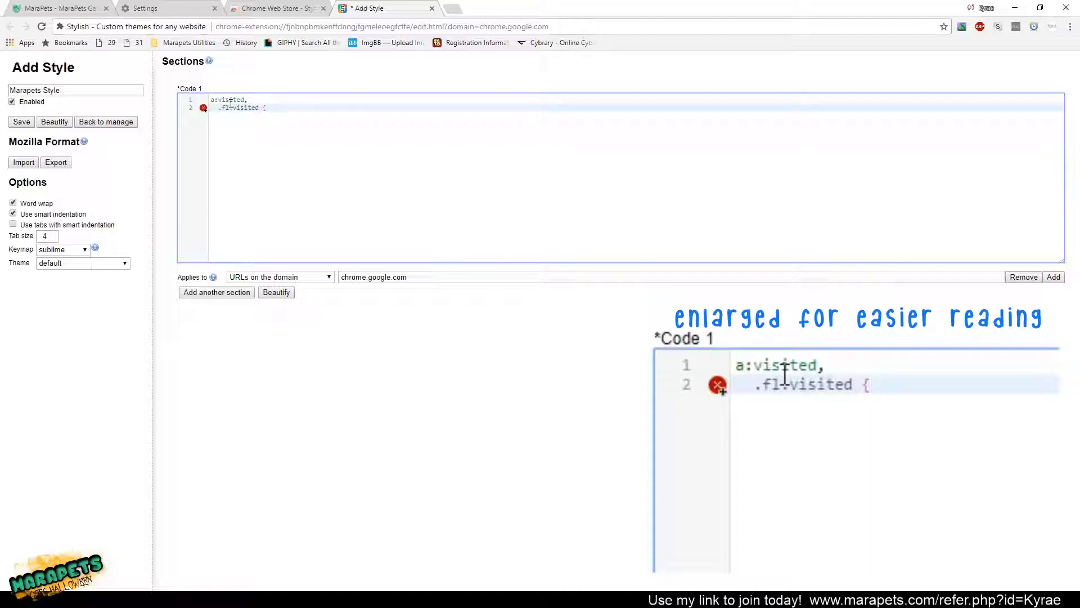
pyautogui.press('Return')
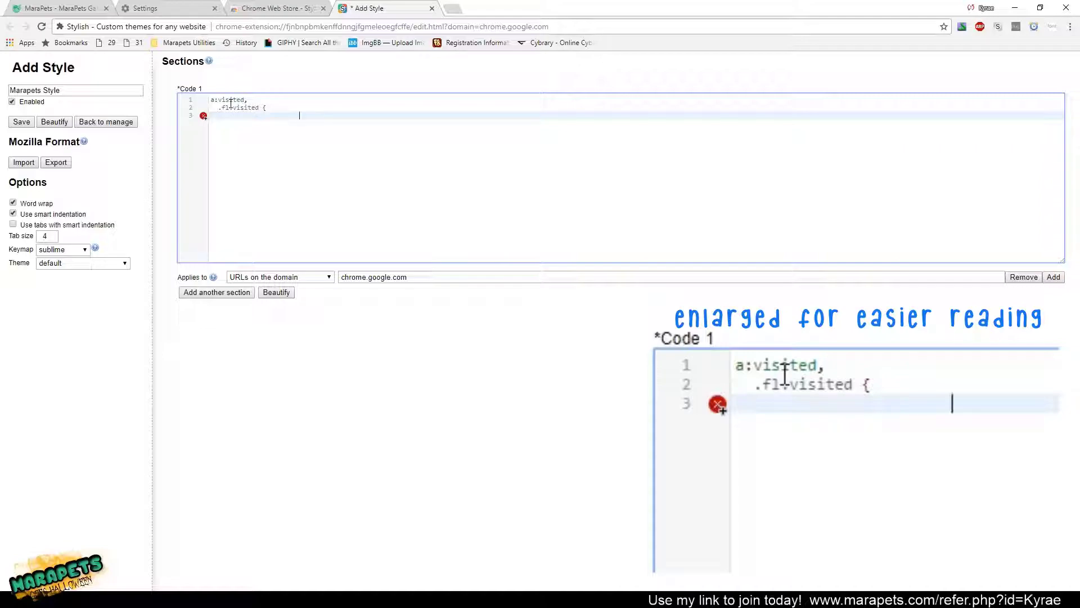
pyautogui.write('color:')
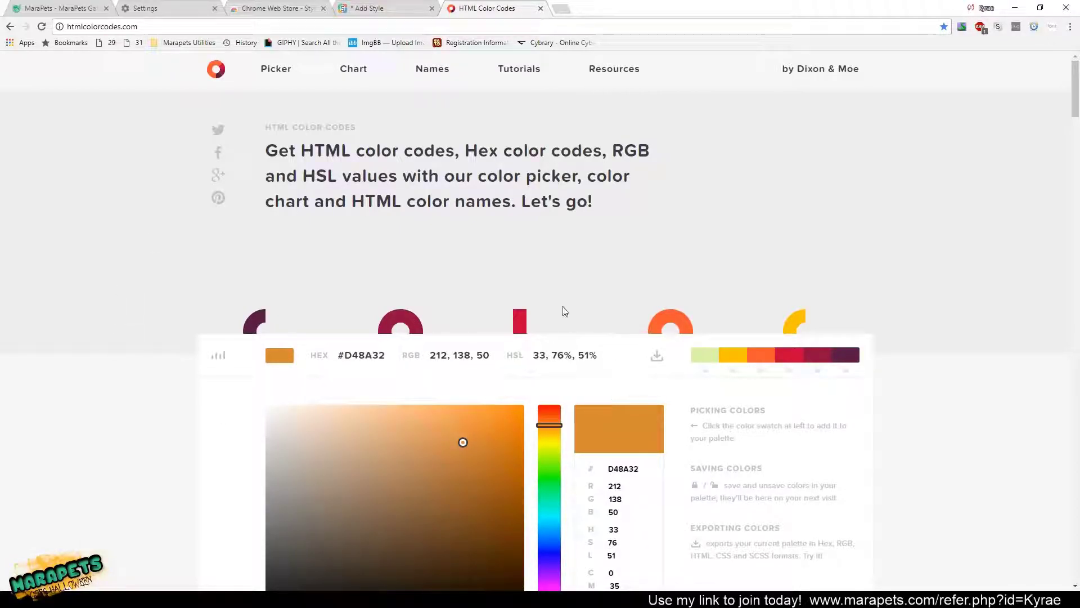
# Step: Pick a bright green in the HTML Color Codes color picker and select its hex code #2CF34E
pyautogui.scroll(-5, 564, 309)
pyautogui.moveTo(546, 284); pyautogui.dragTo(552, 204)
pyautogui.moveTo(483, 164); pyautogui.dragTo(477, 133)
pyautogui.scroll(2, 465, 268)
pyautogui.moveTo(384, 185); pyautogui.dragTo(339, 191)
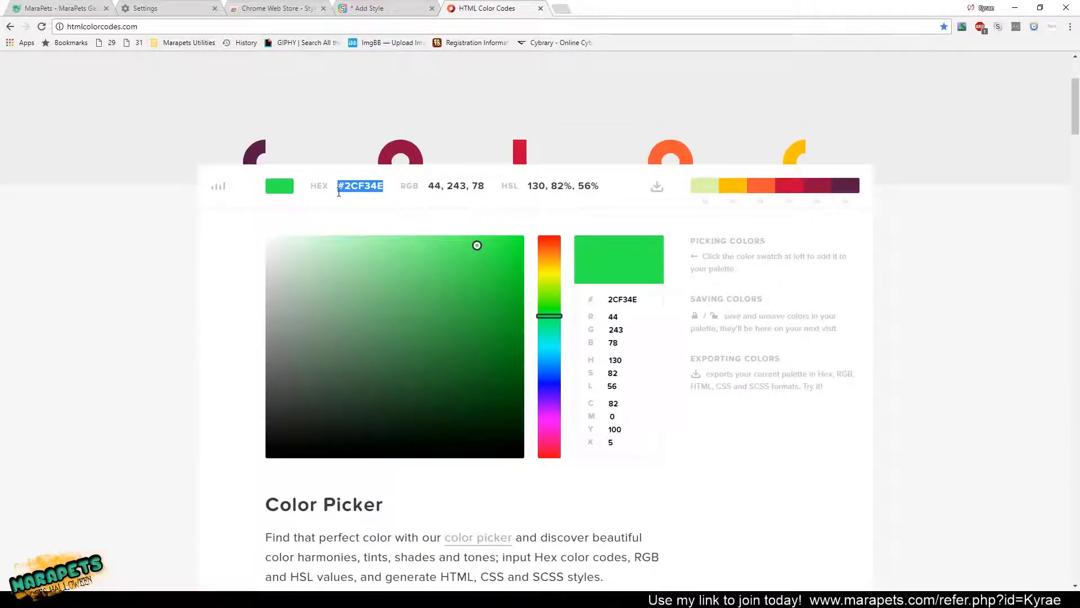
# Step: Return to the Marapets style and complete the rule with the color #FF0066 marked !important, closing the bracket
pyautogui.click(369, 9)
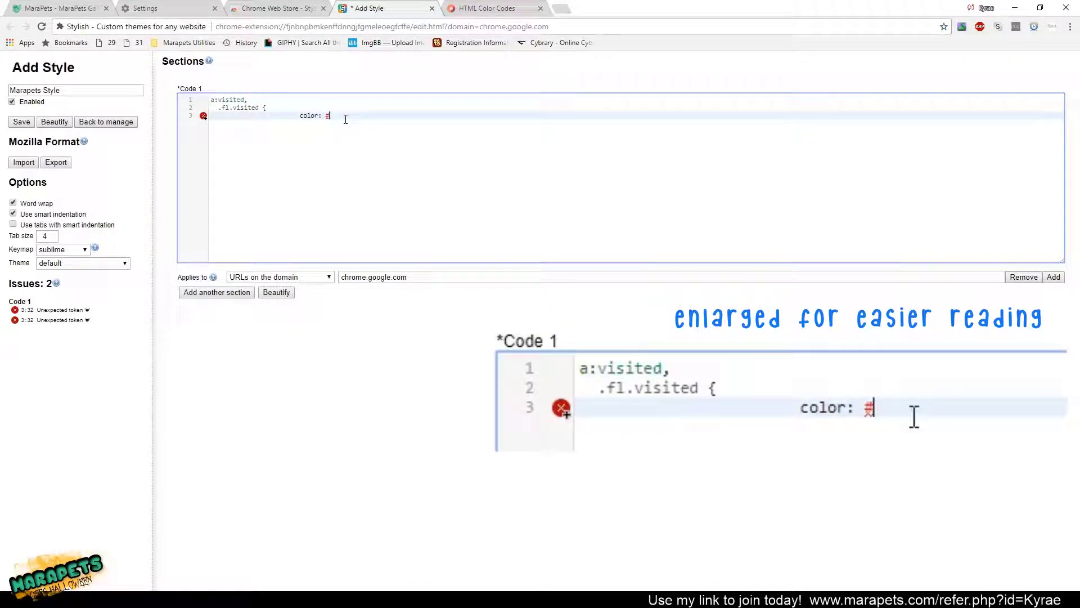
pyautogui.write('FF066')
pyautogui.press('BackSpace')
pyautogui.press('BackSpace')
pyautogui.write('066')
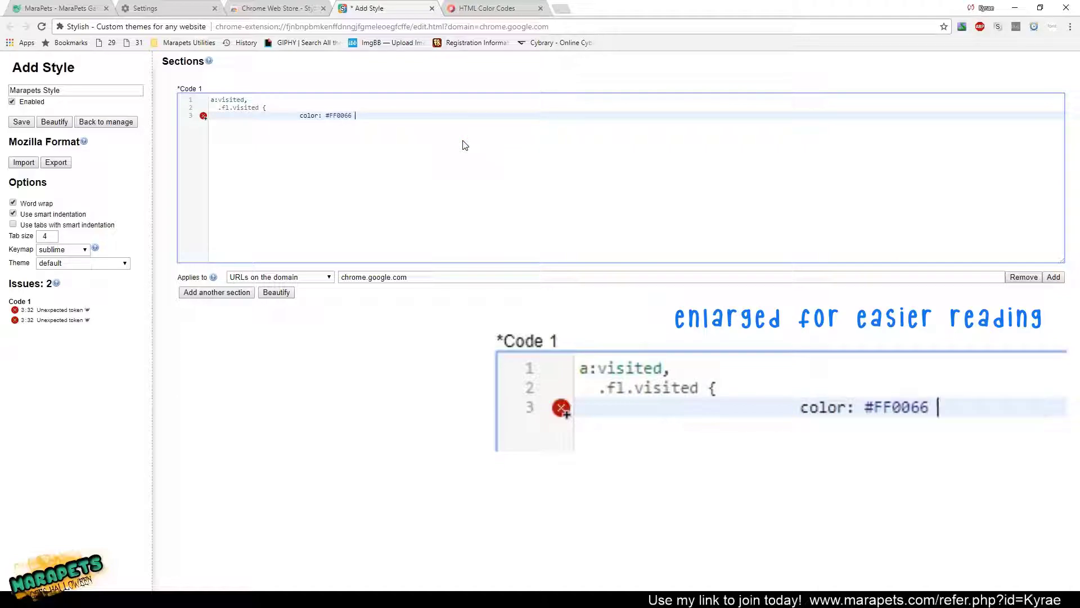
pyautogui.write(' ;')
pyautogui.write('important')
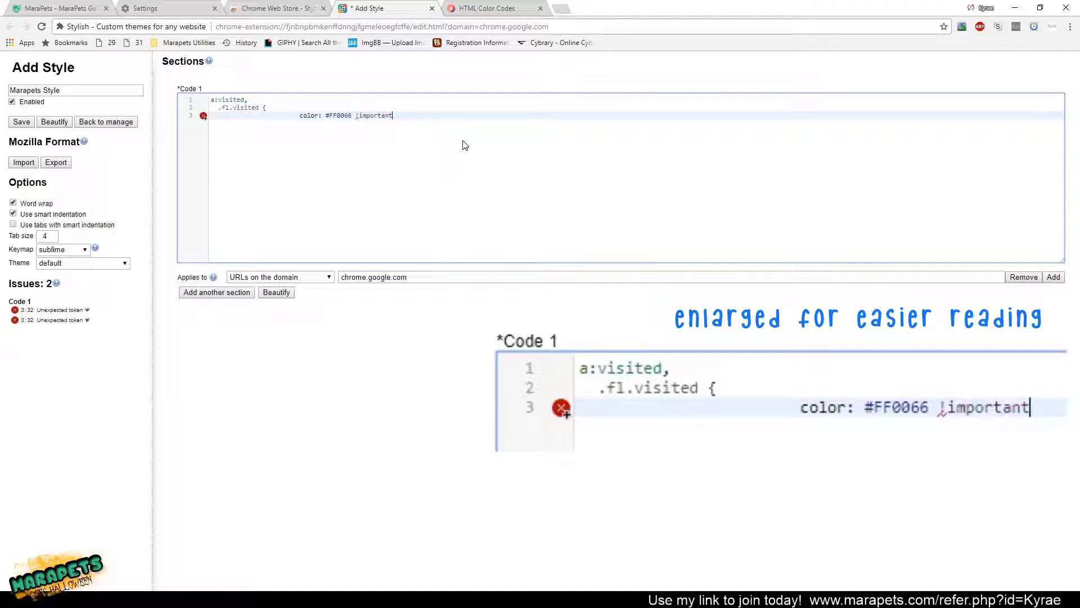
pyautogui.write(';')
pyautogui.press('Return')
pyautogui.write('}')
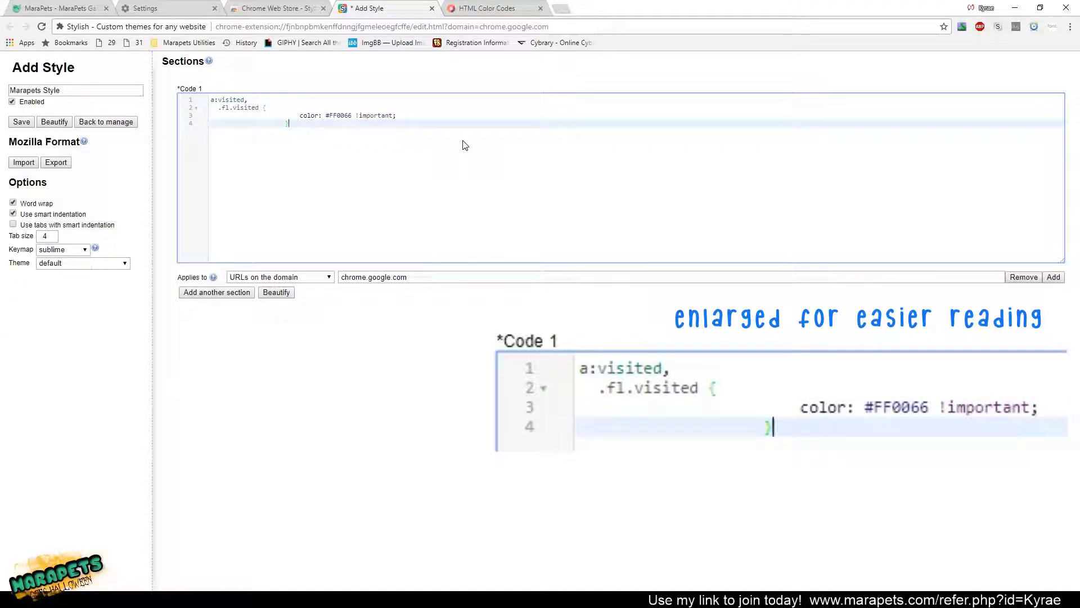
pyautogui.click(269, 277)
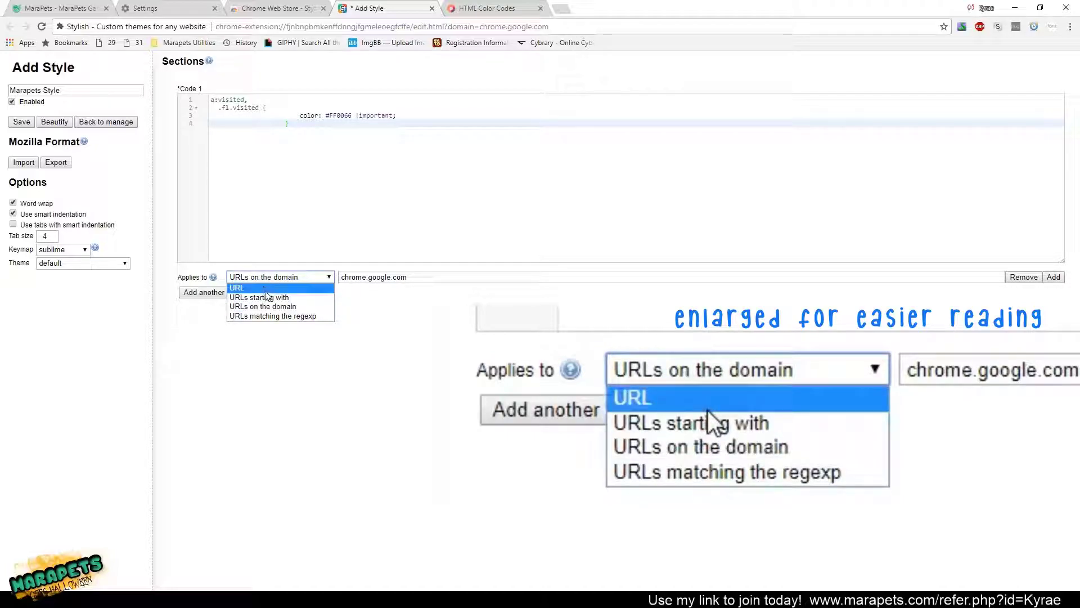
pyautogui.click(276, 282)
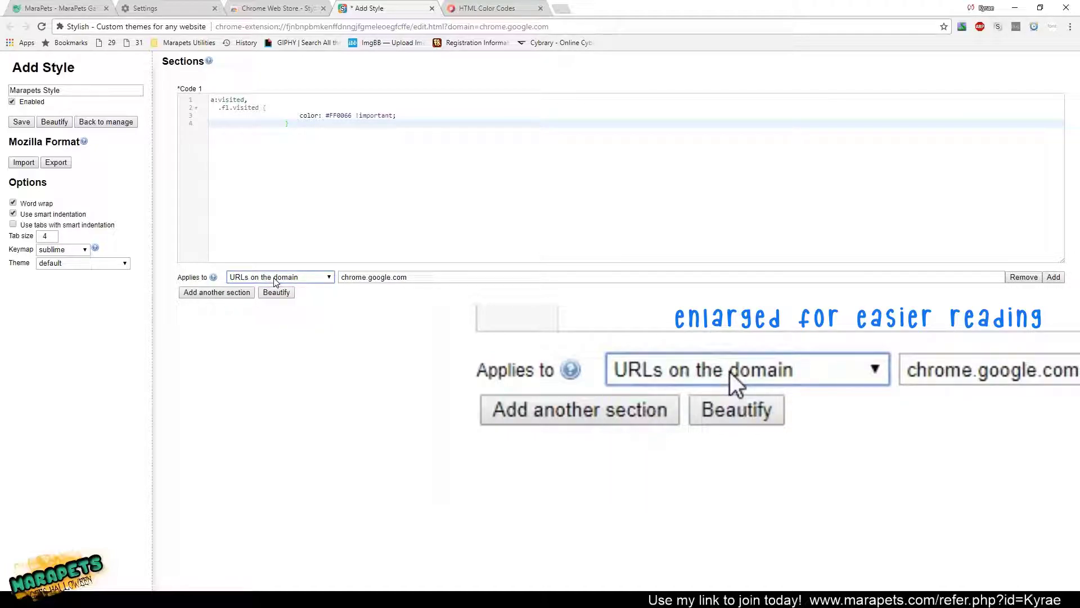
pyautogui.click(275, 282)
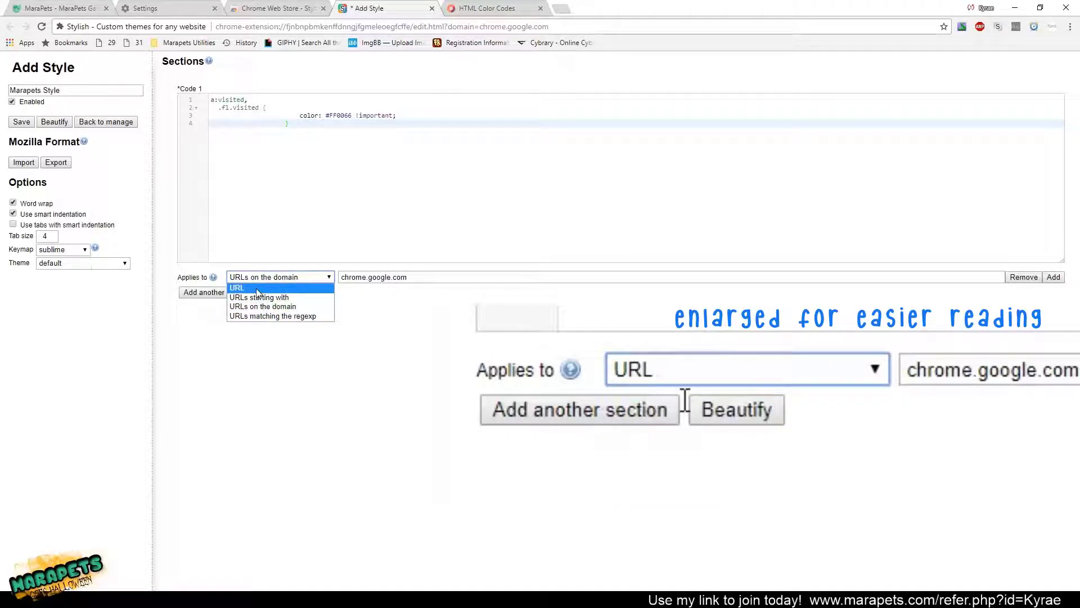
pyautogui.click(256, 286)
pyautogui.moveTo(406, 277); pyautogui.dragTo(326, 271)
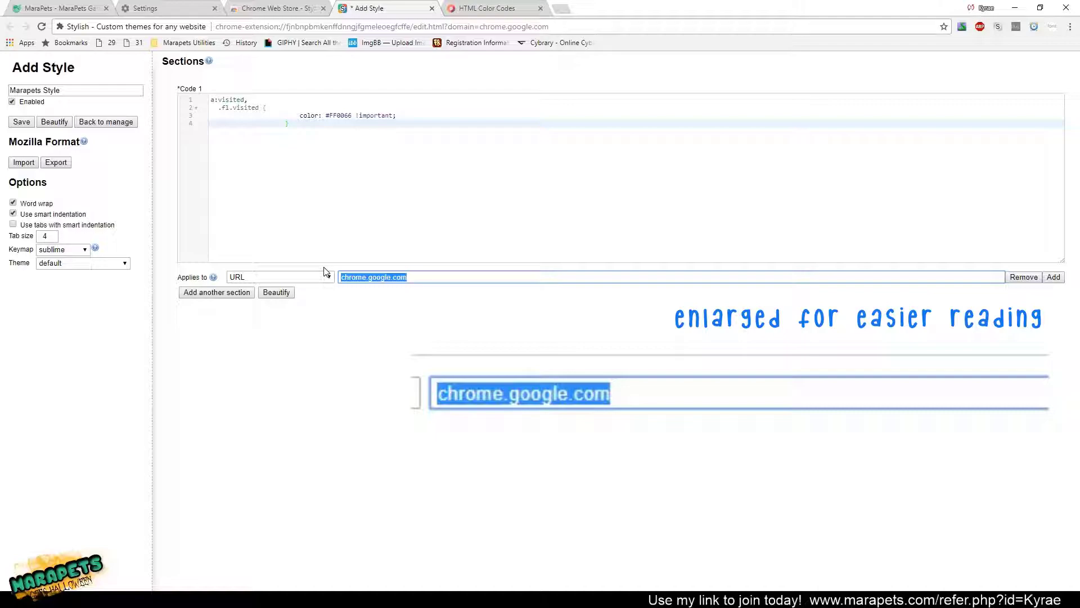
pyautogui.write('htt')
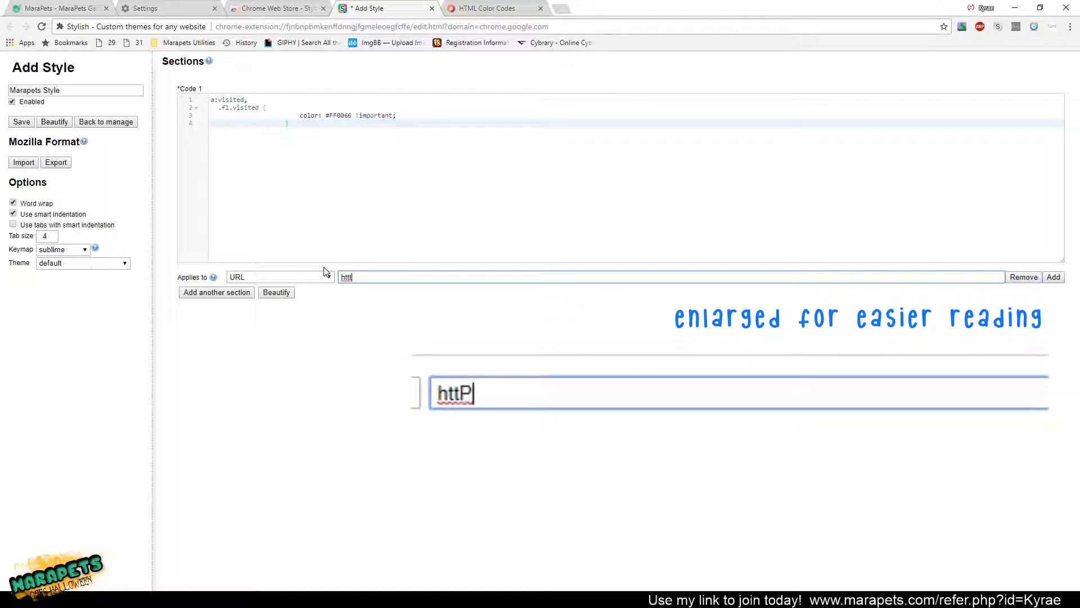
pyautogui.write('P')
pyautogui.press('BackSpace')
pyautogui.write('p://')
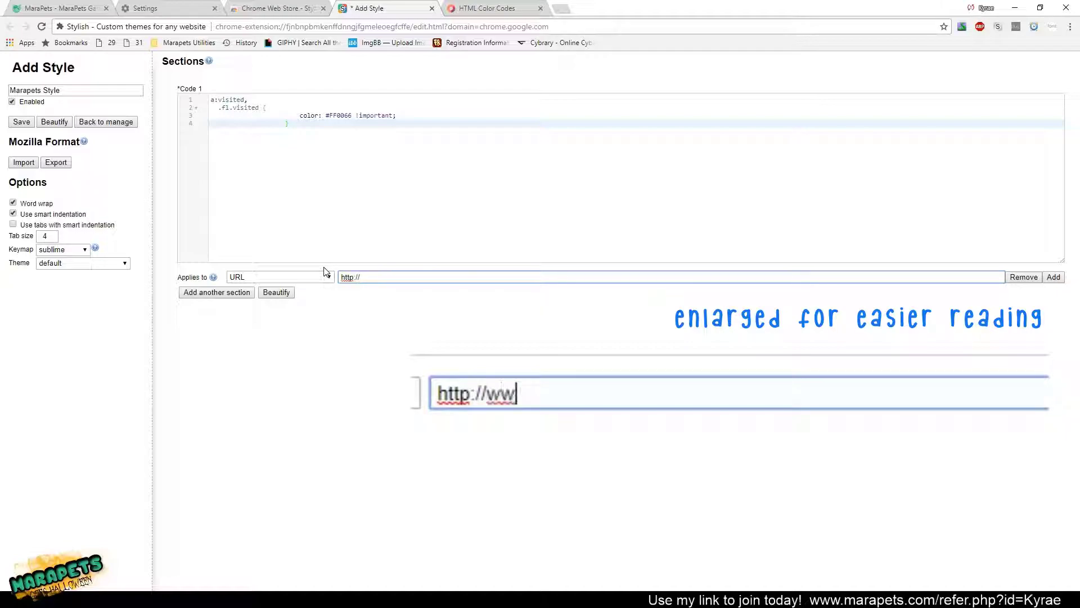
pyautogui.write('www.marapet')
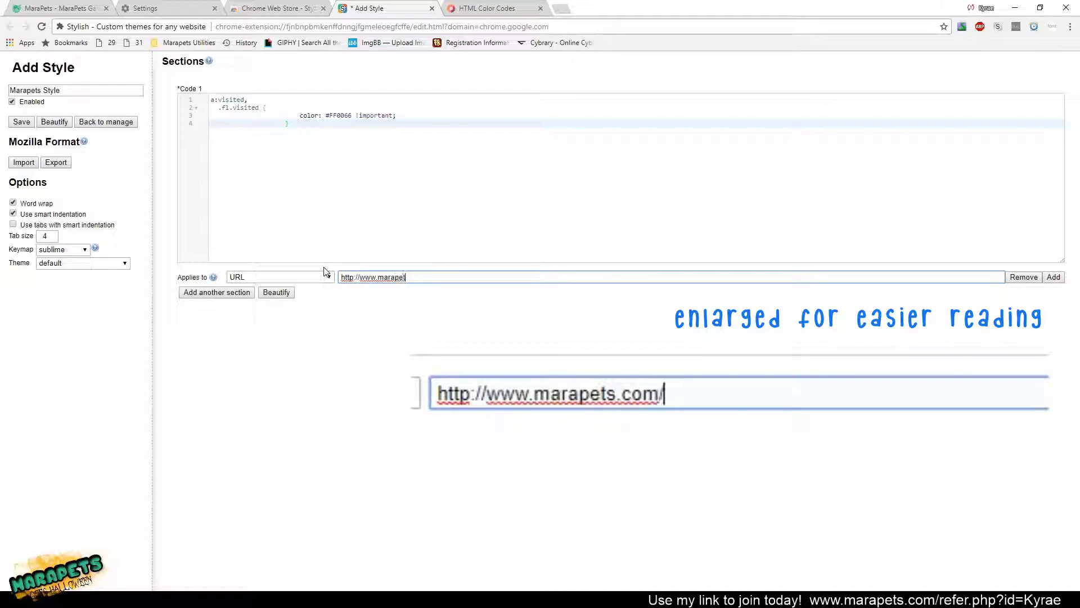
pyautogui.write('s.com/online.php')
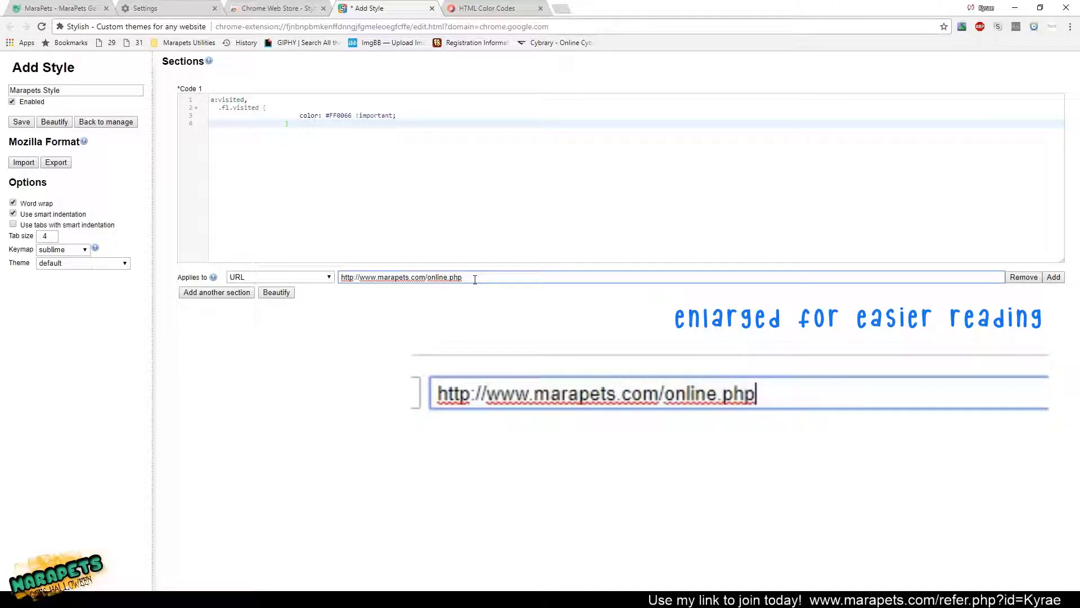
pyautogui.click(1053, 277)
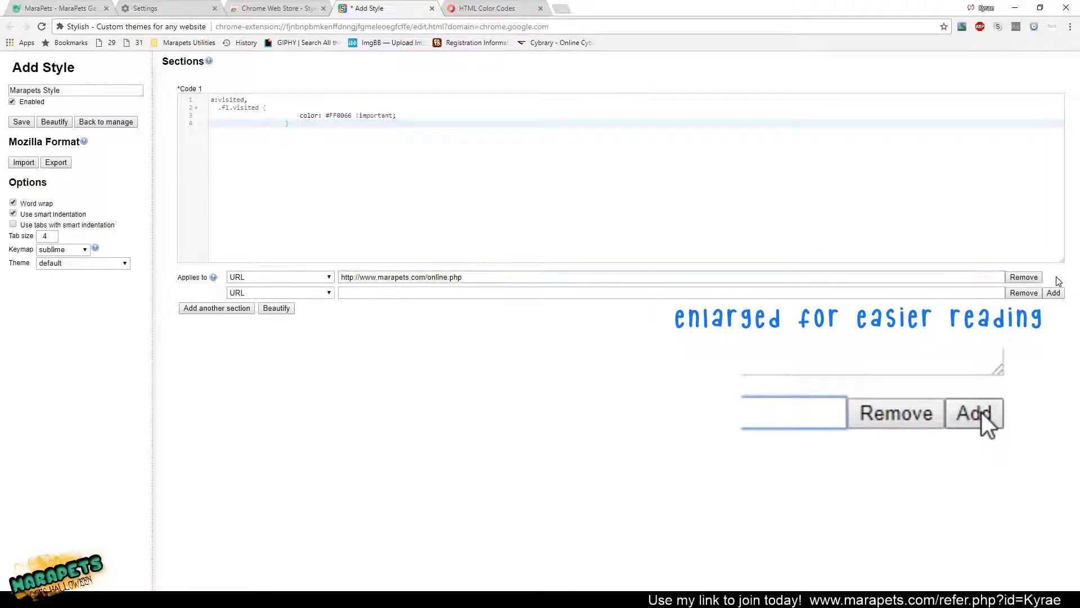
pyautogui.click(386, 292)
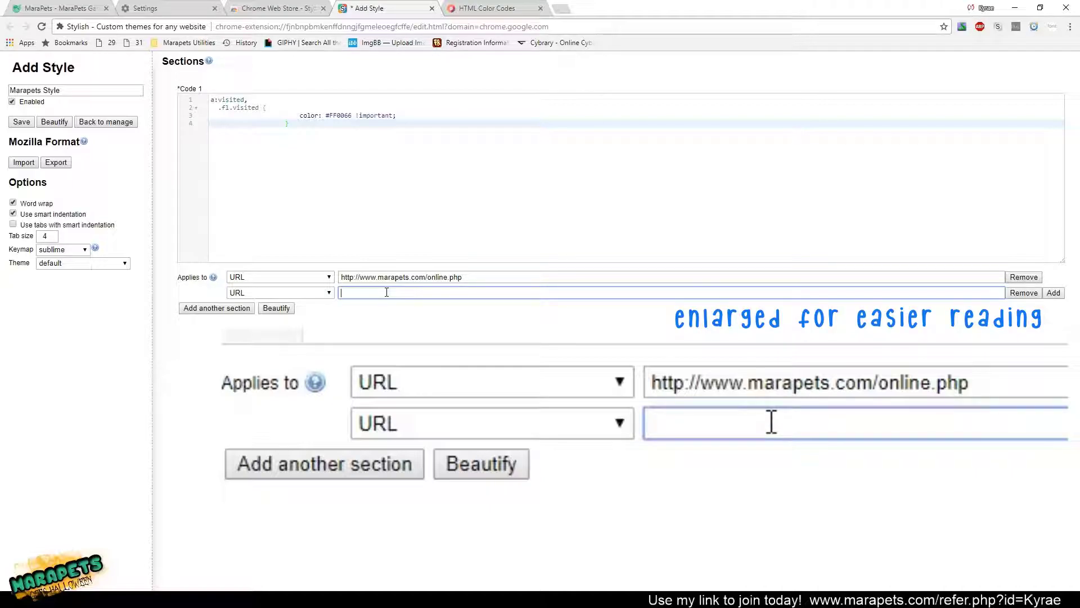
pyautogui.write('https:/')
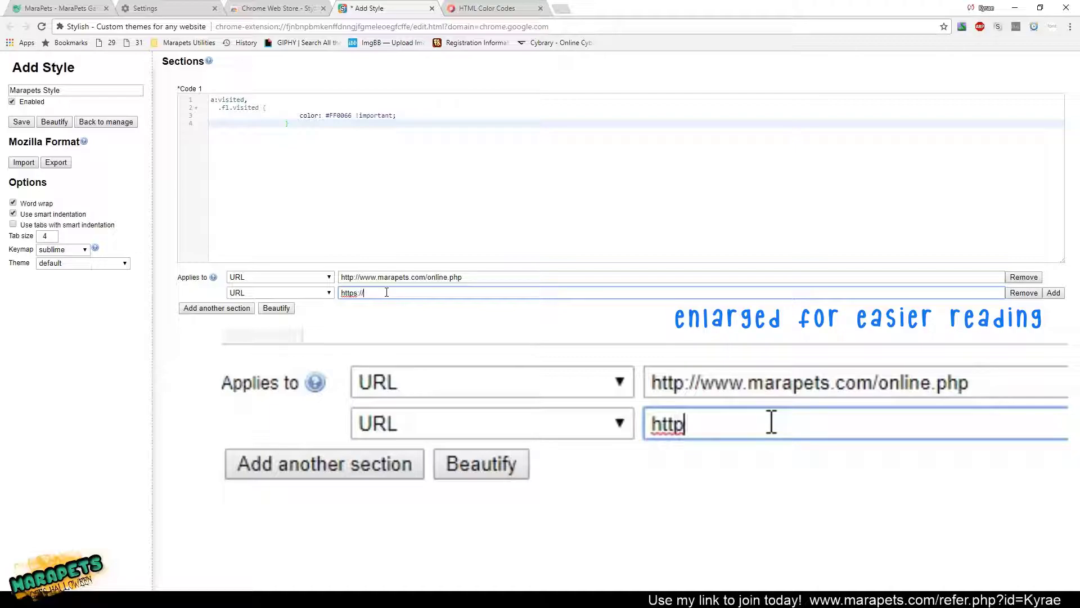
pyautogui.write('/www.marapets.com/online.php')
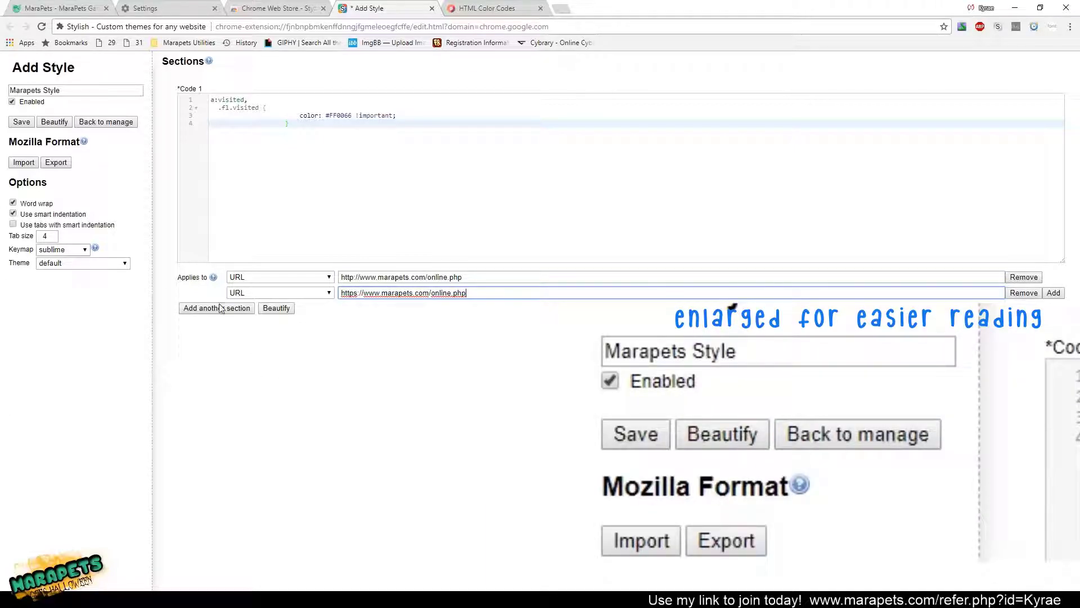
pyautogui.click(20, 123)
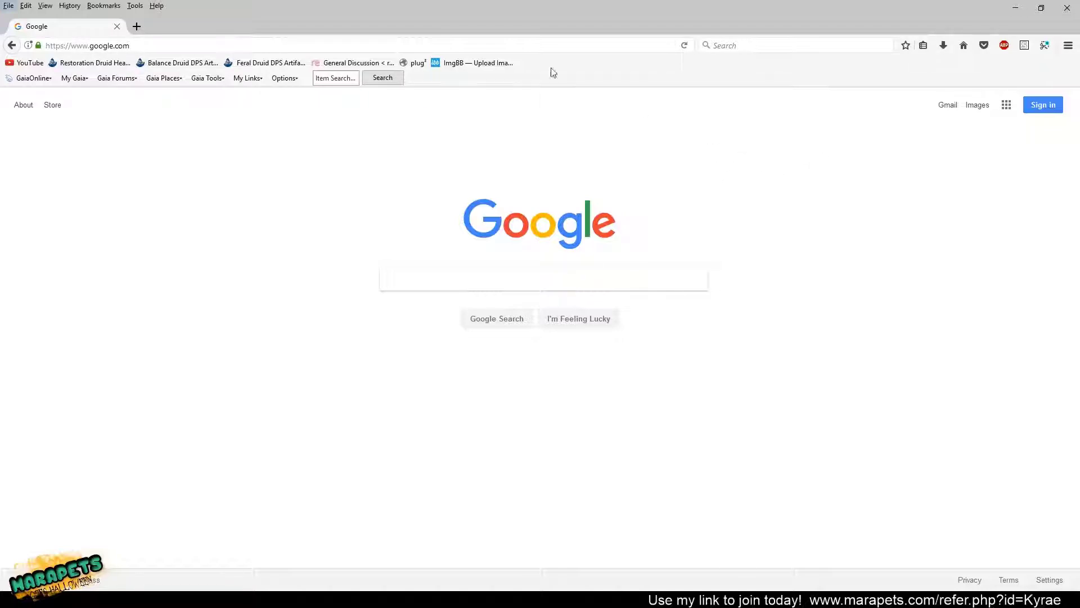
# Step: In Firefox's color options, set unvisited links to black and visited links to blue-violet
pyautogui.click(135, 6)
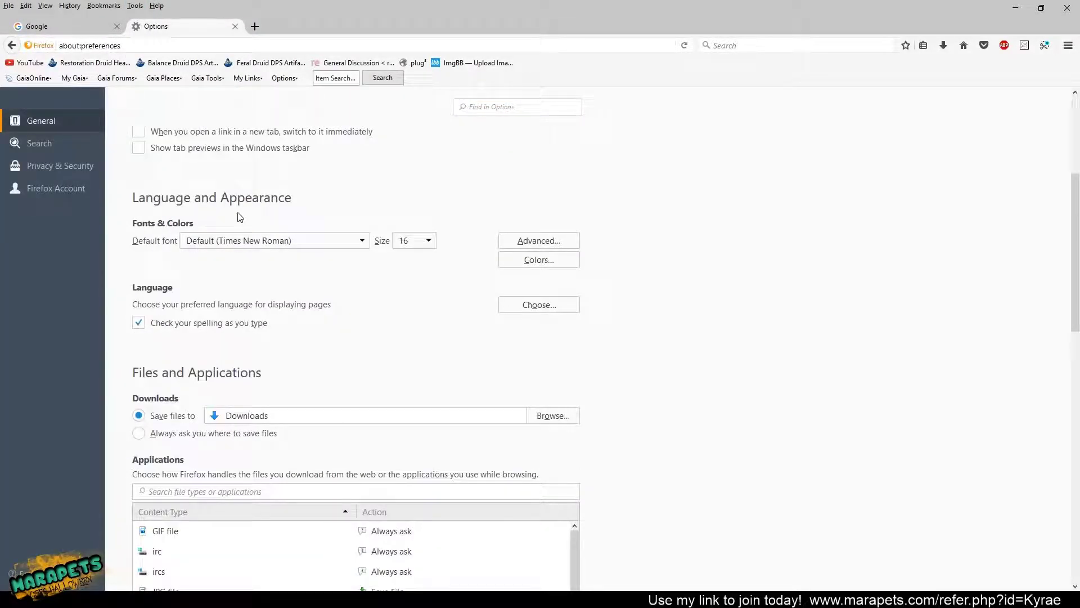
pyautogui.click(531, 261)
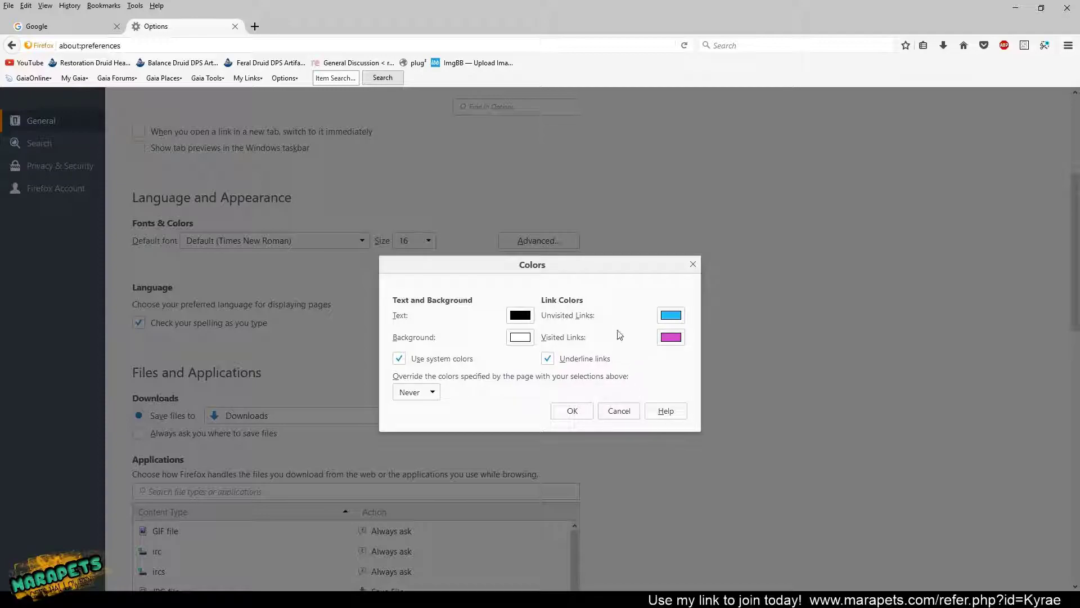
pyautogui.click(673, 317)
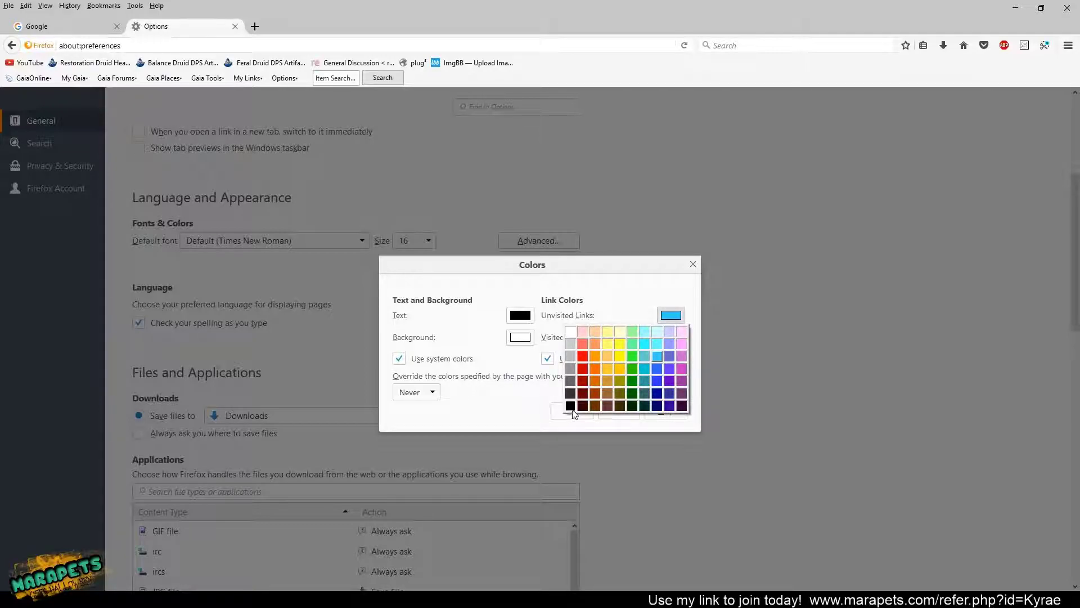
pyautogui.click(570, 405)
pyautogui.click(671, 337)
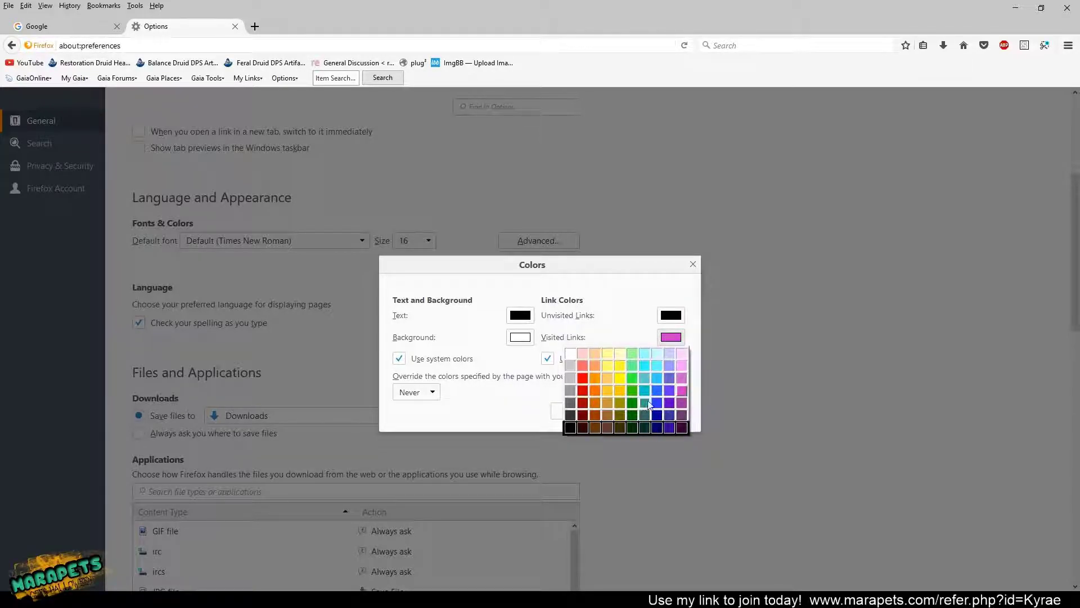
pyautogui.click(669, 394)
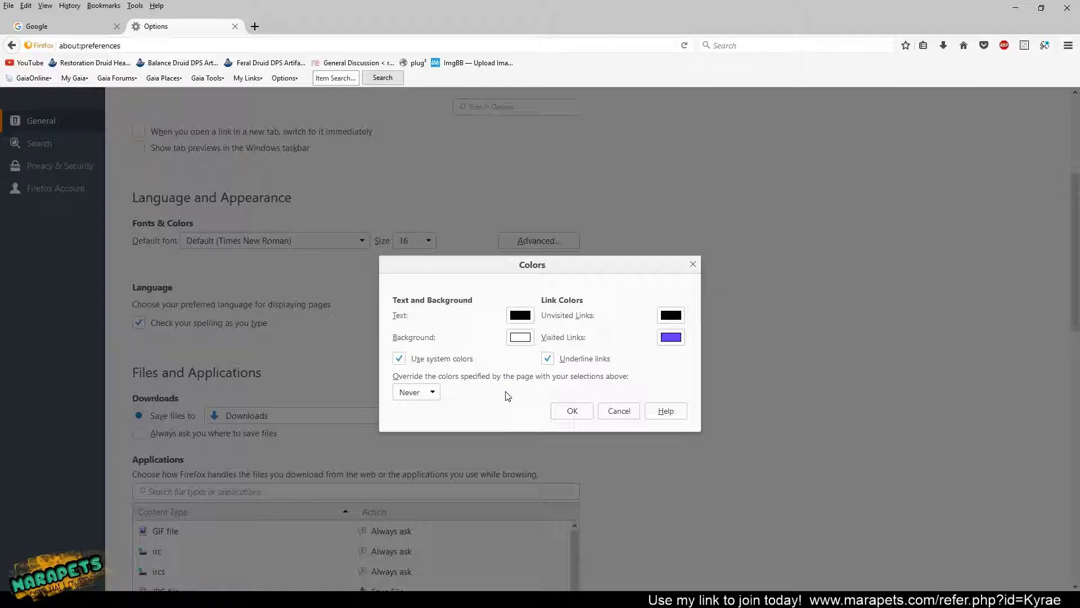
# Step: Set the chosen colors to Always override the page's colors, accept the settings and close the options
pyautogui.click(432, 393)
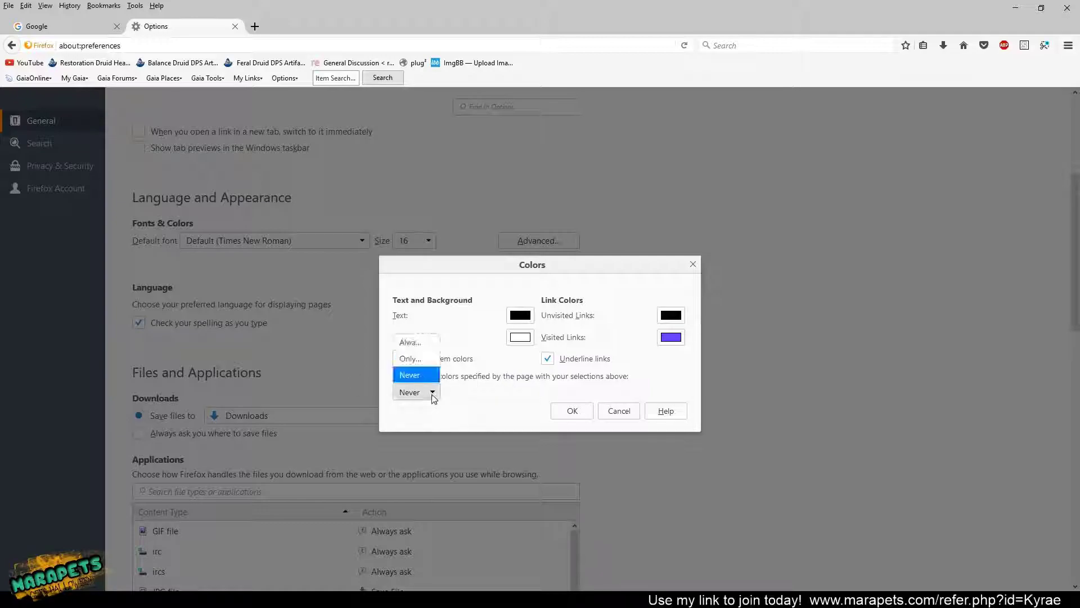
pyautogui.click(419, 350)
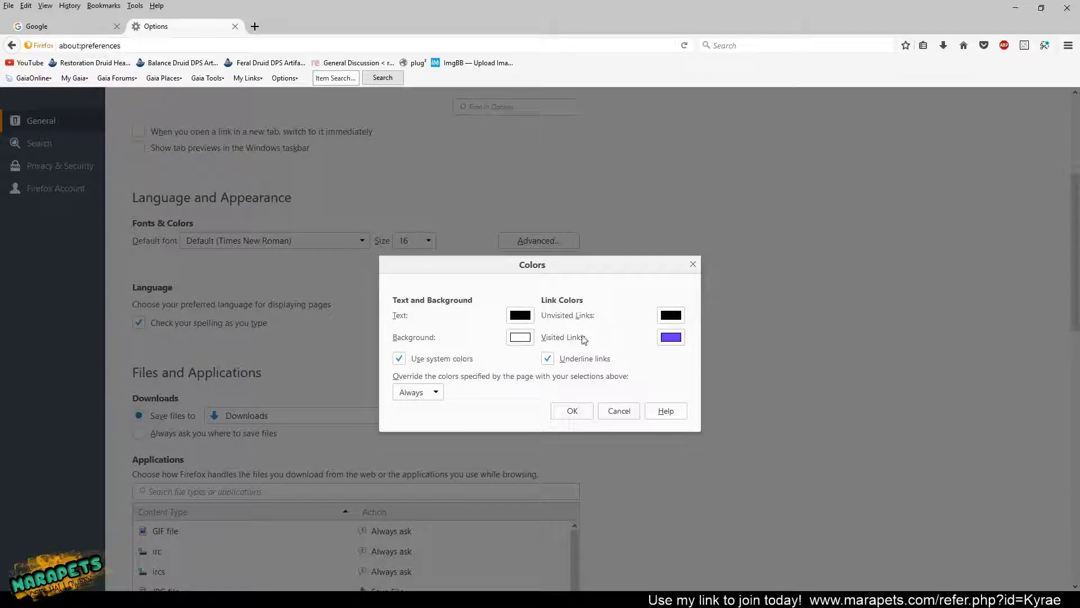
pyautogui.click(436, 395)
pyautogui.click(466, 406)
pyautogui.click(571, 406)
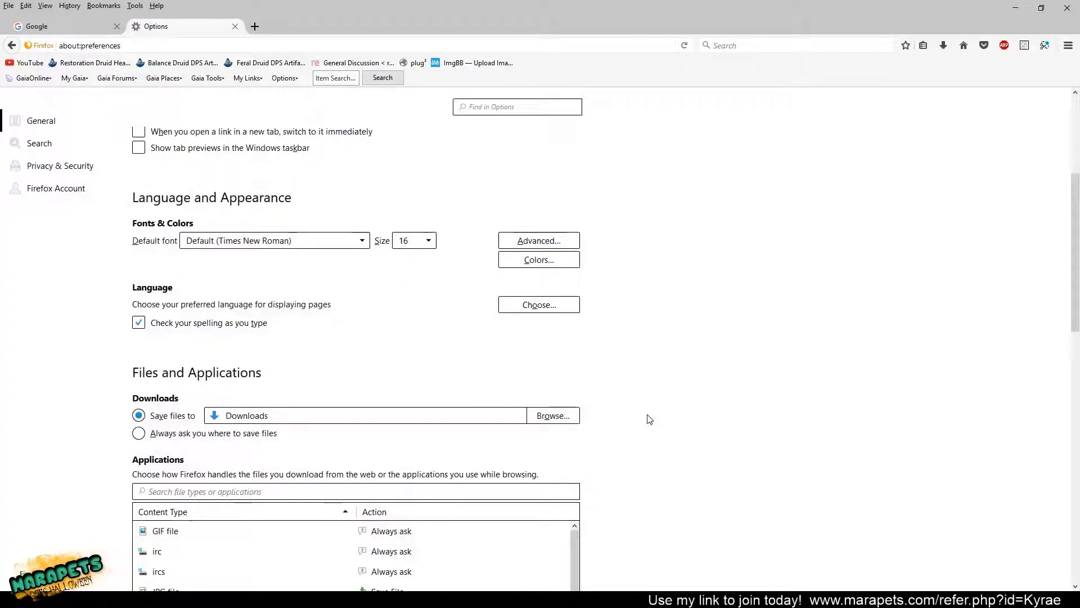
pyautogui.click(235, 27)
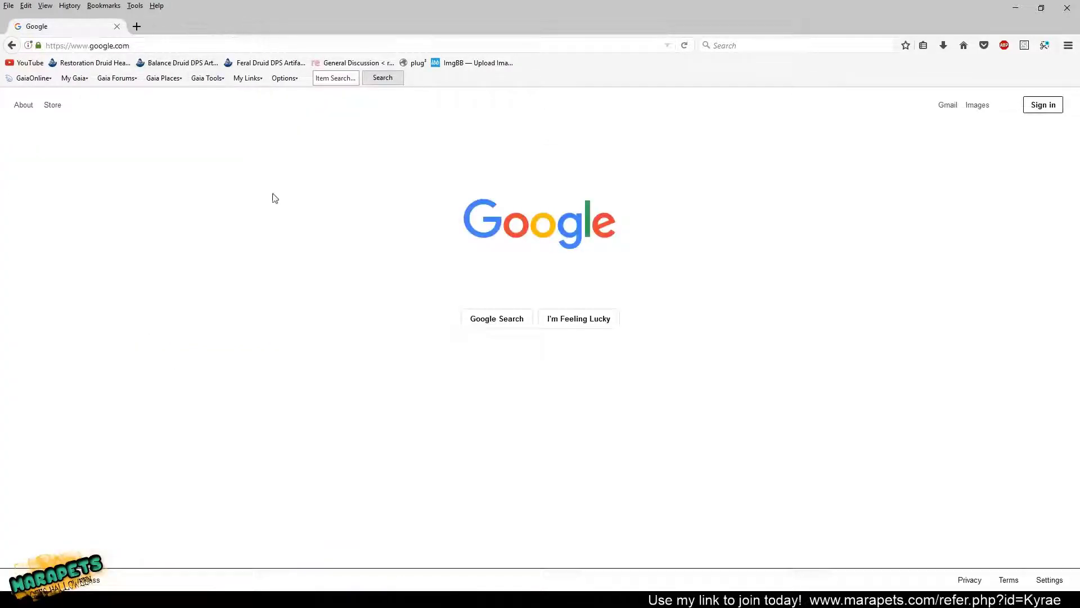
# Step: Search Google for "cat pictures" to check how visited and unvisited links are colored
pyautogui.click(528, 283)
pyautogui.write('cat pictures')
pyautogui.press('Return')
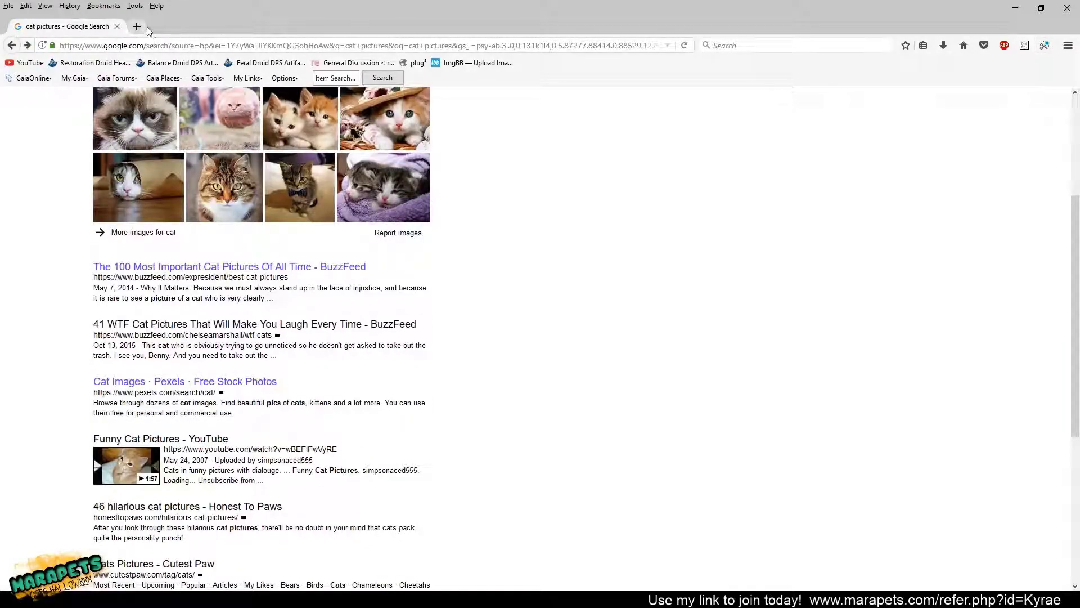
# Step: Set Firefox's visited link color to bright green and open the "41 WTF Cat Pictures" result to test it
pyautogui.click(135, 5)
pyautogui.click(147, 110)
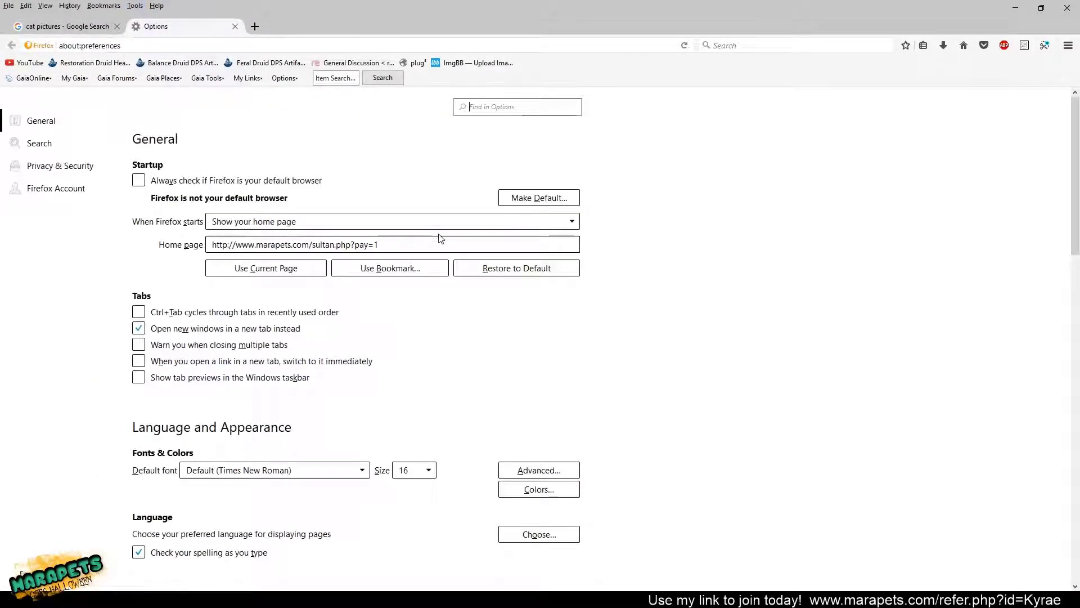
pyautogui.click(521, 490)
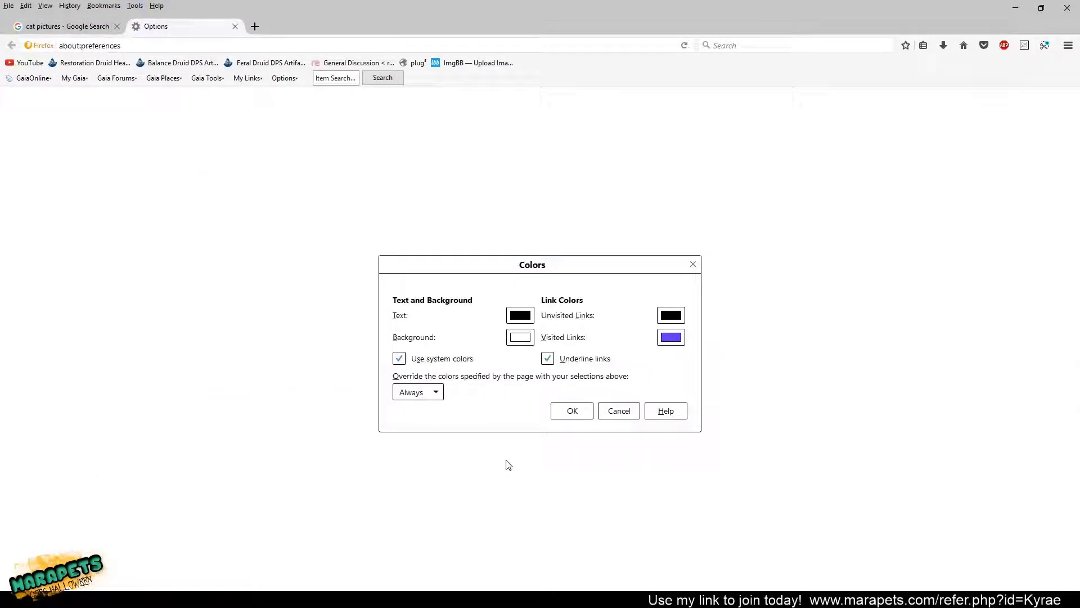
pyautogui.click(669, 338)
pyautogui.click(629, 379)
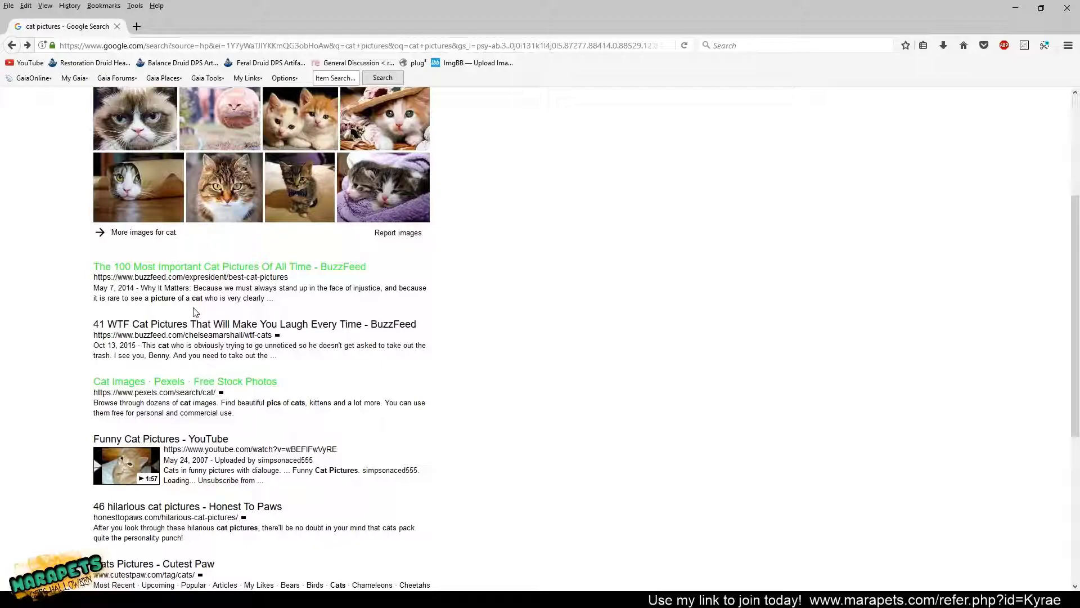
pyautogui.click(201, 333)
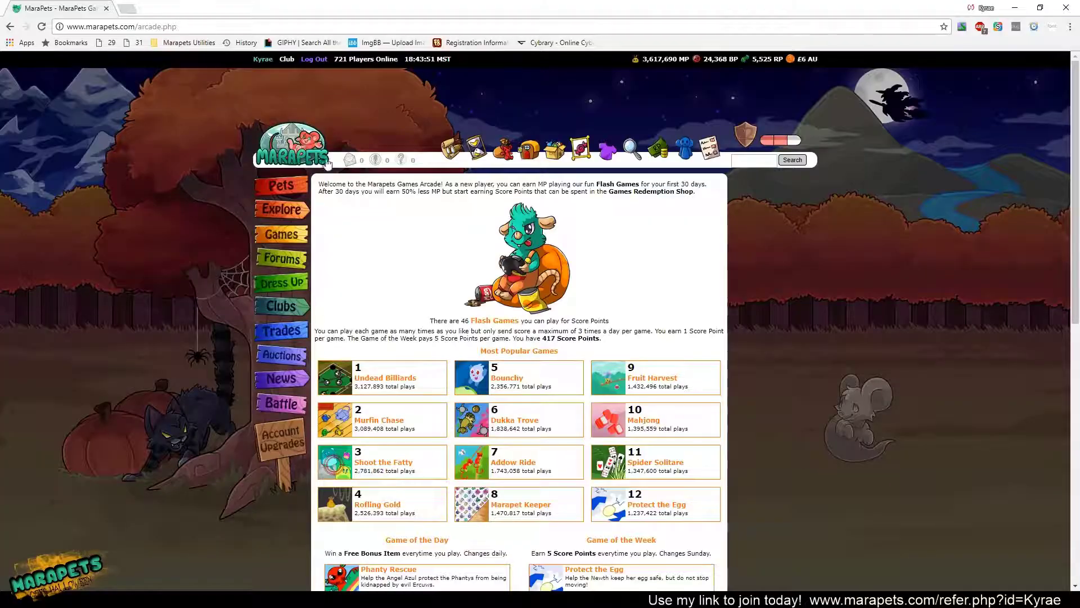
pyautogui.click(287, 232)
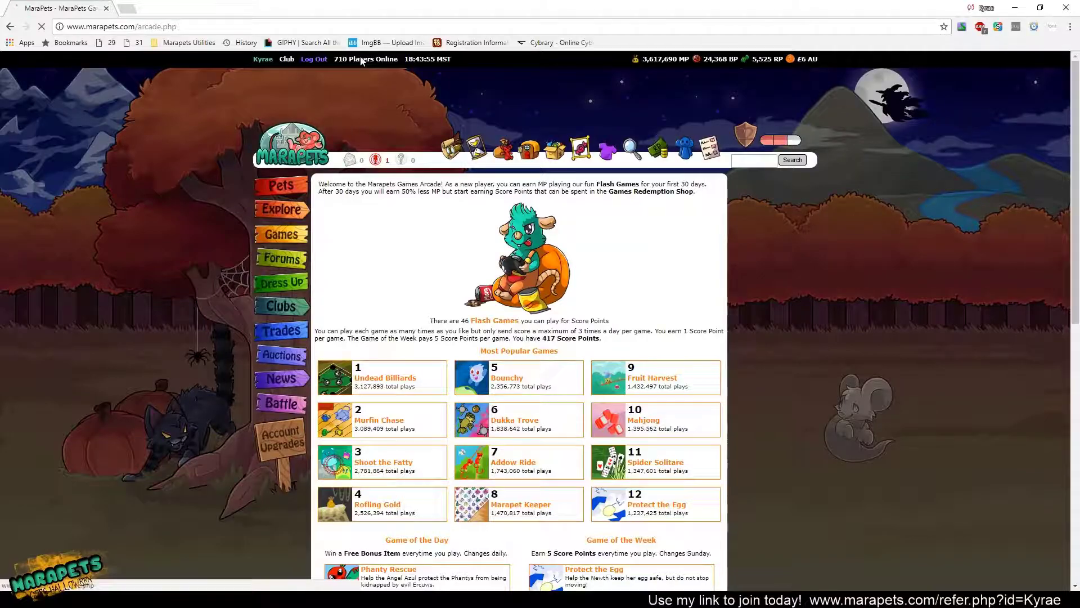
# Step: Switch to Chrome, open MaraPets' online players list and open eight black, unvisited player profiles in separate tabs
pyautogui.click(361, 61)
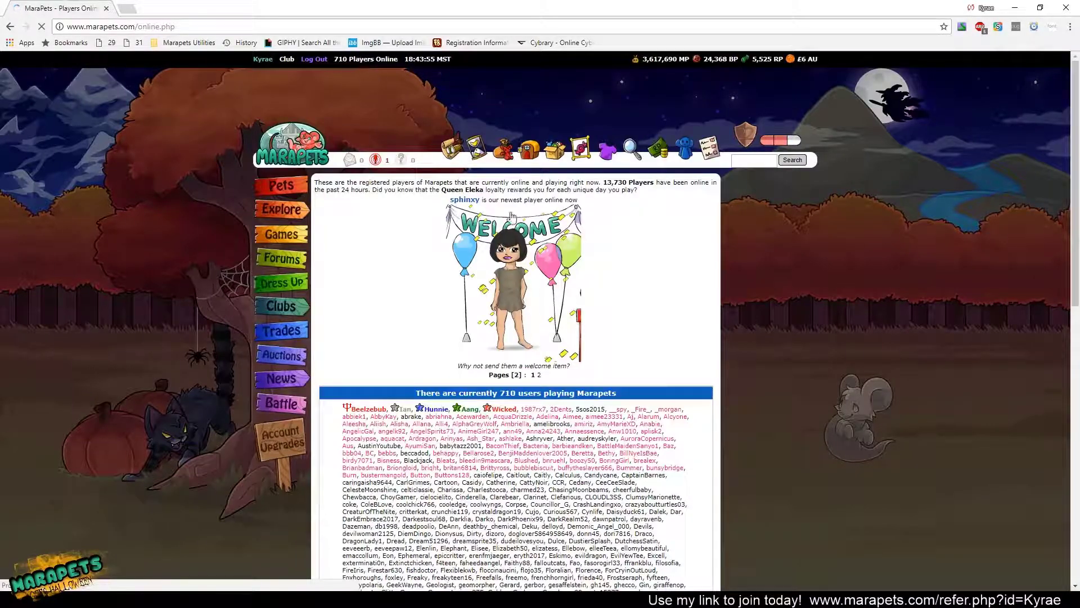
pyautogui.scroll(-3, 423, 272)
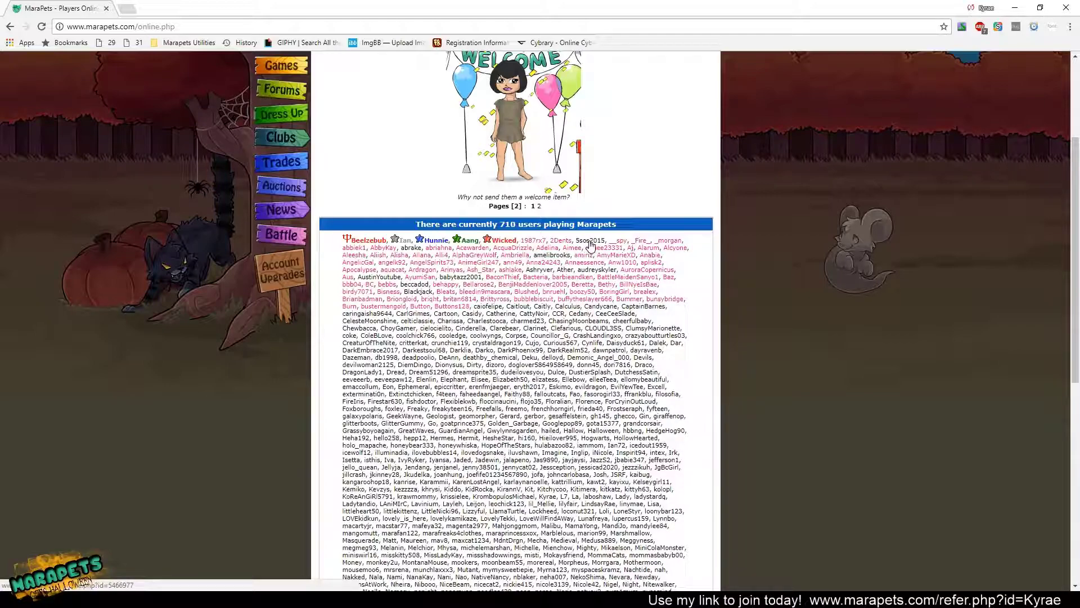
pyautogui.middleClick(590, 242)
pyautogui.middleClick(407, 248)
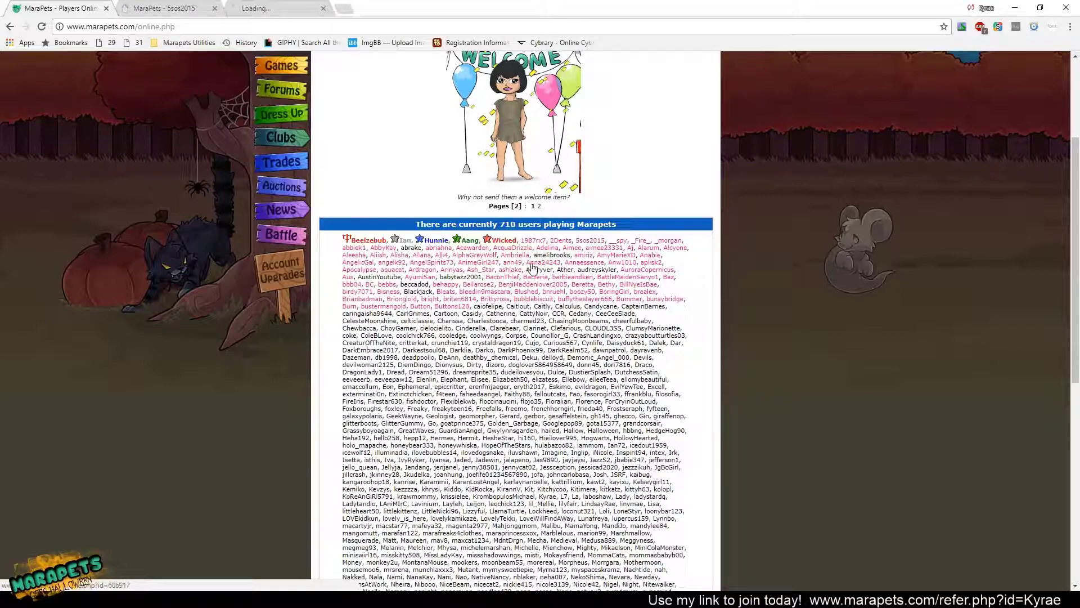
pyautogui.middleClick(544, 272)
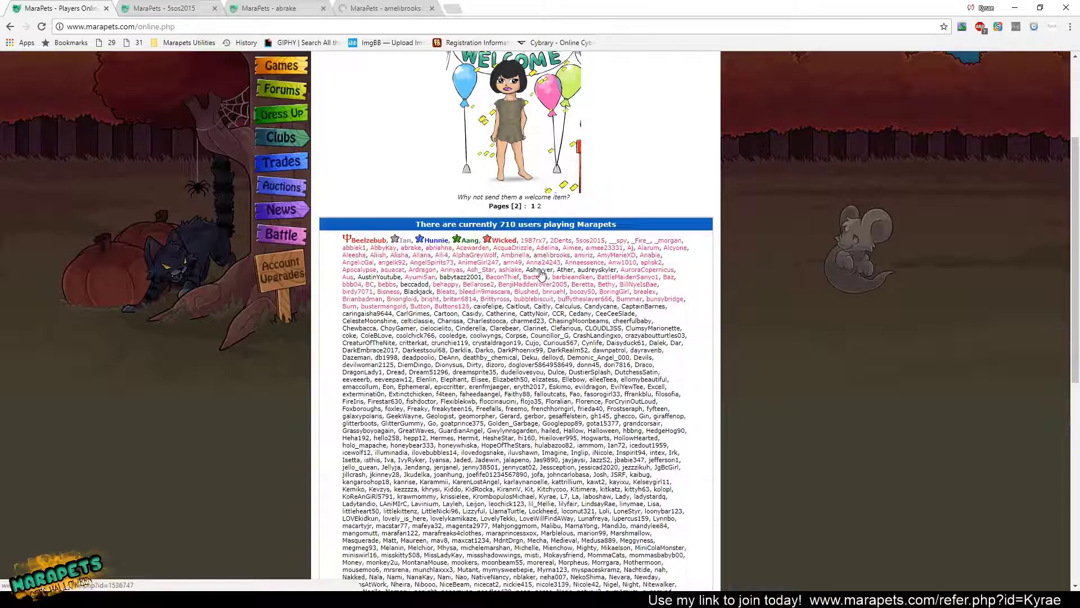
pyautogui.middleClick(541, 270)
pyautogui.middleClick(565, 270)
pyautogui.middleClick(591, 270)
pyautogui.middleClick(458, 277)
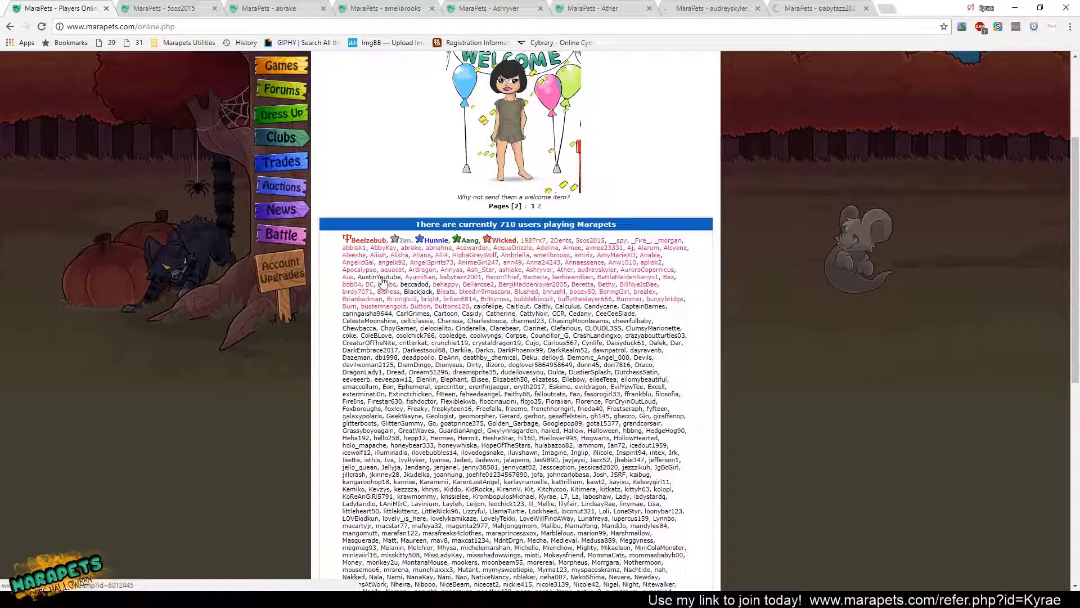
pyautogui.middleClick(379, 276)
# Step: Trick-or-treat at the first four opened player profiles
pyautogui.click(167, 8)
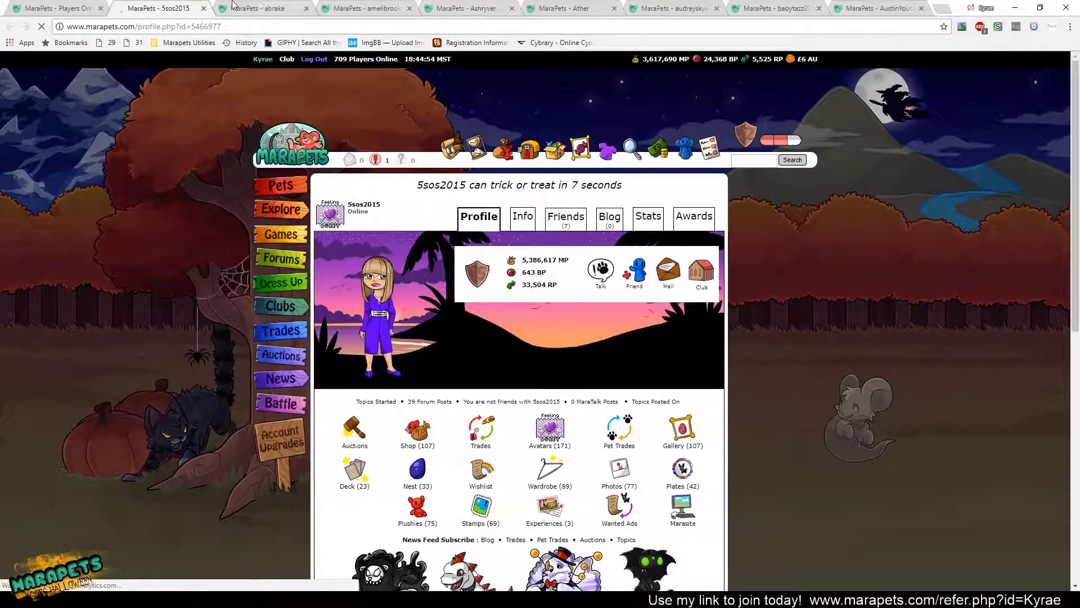
pyautogui.hotkey('ctrl', 'Tab')
pyautogui.click(525, 189)
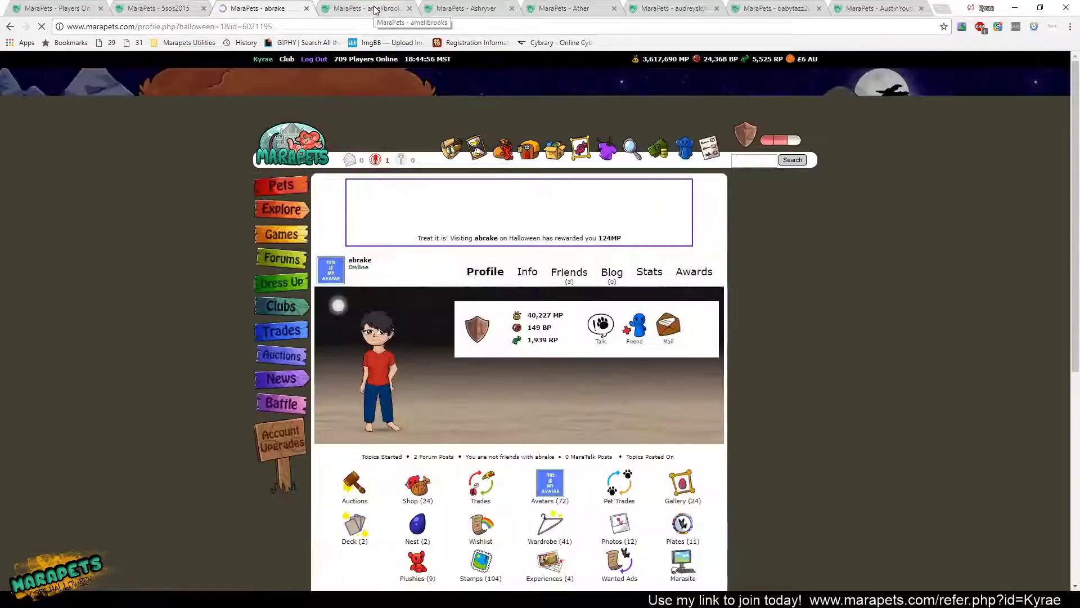
pyautogui.hotkey('ctrl', 'Tab')
pyautogui.click(514, 186)
pyautogui.hotkey('ctrl', 'Tab')
pyautogui.click(515, 186)
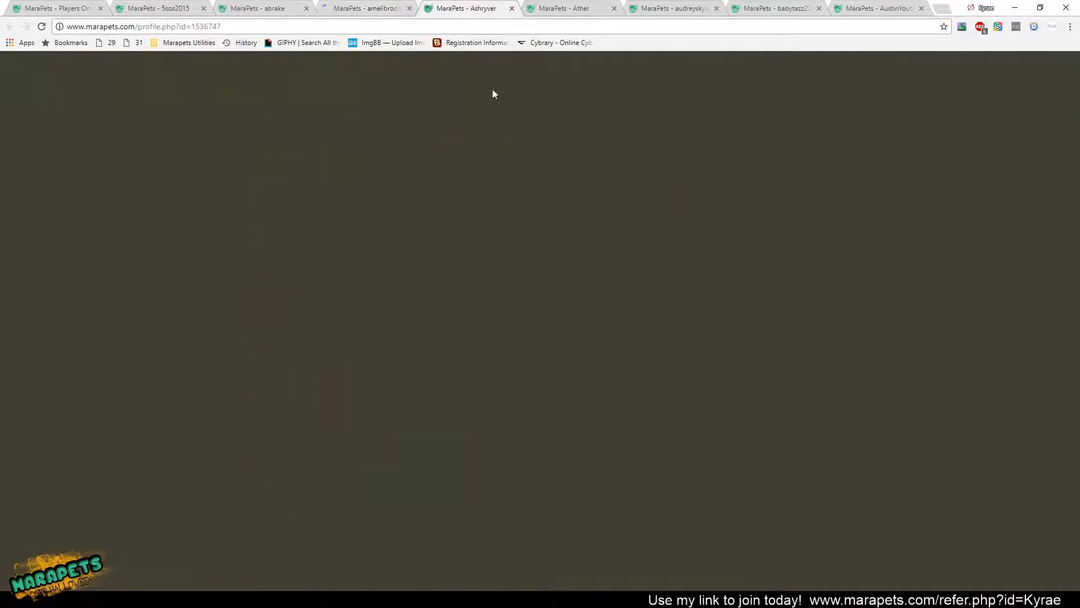
# Step: Reload the fifth opened profile to update its countdown and trick-or-treat there
pyautogui.hotkey('ctrl', 'Tab')
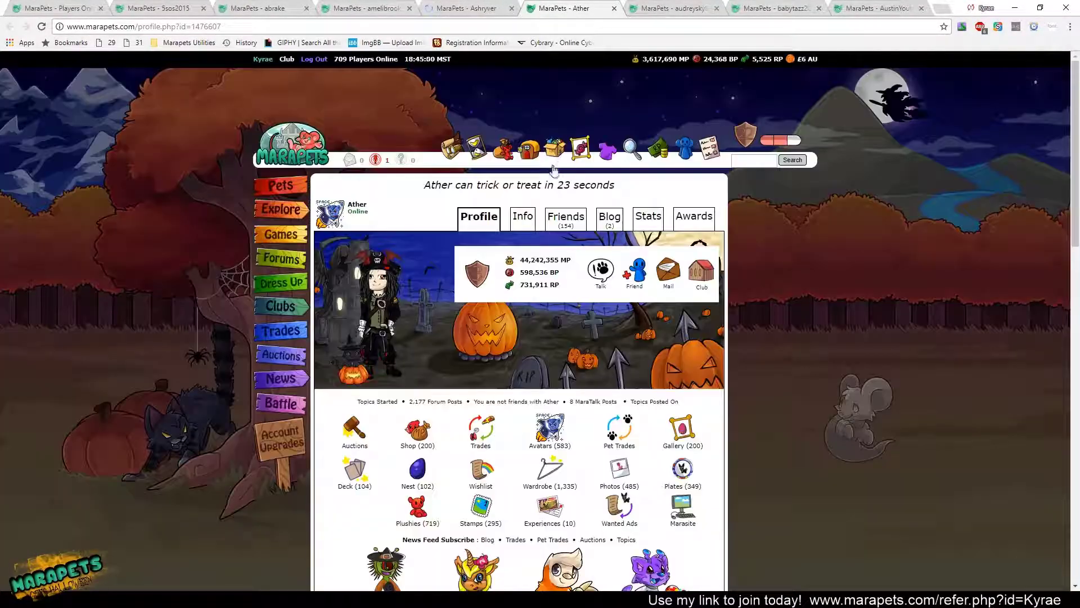
pyautogui.press('F5')
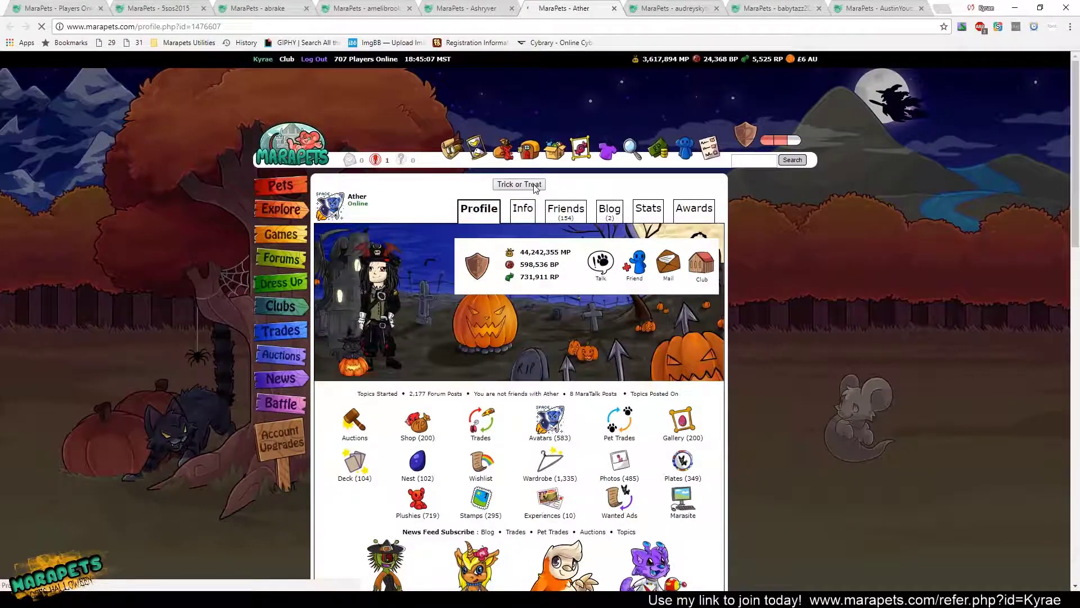
pyautogui.click(535, 185)
pyautogui.click(170, 9)
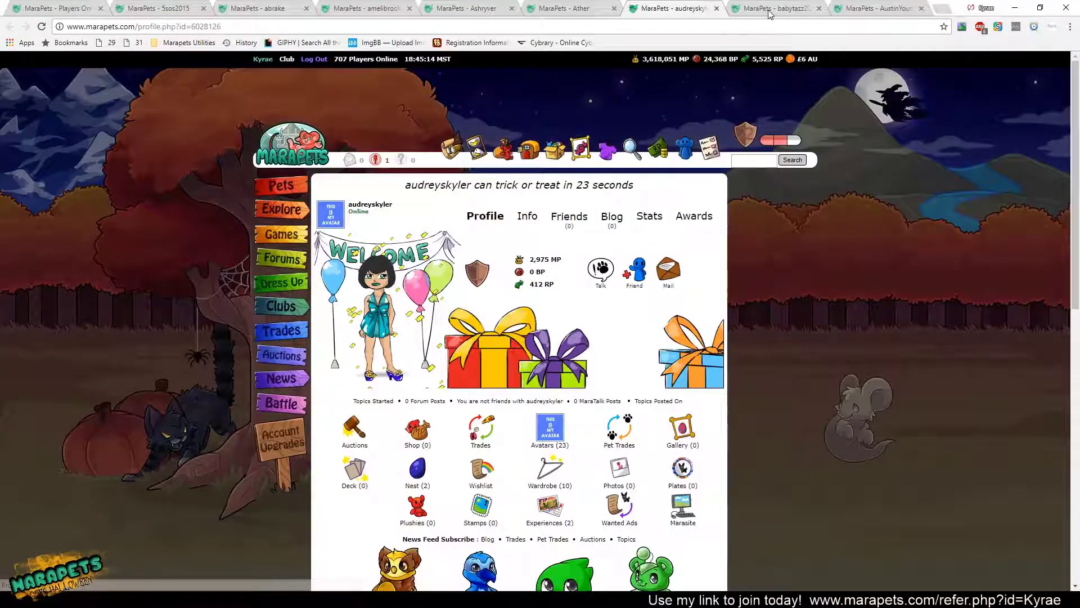
# Step: Skip the profiles still counting down and trick-or-treat at the last opened profile
pyautogui.click(766, 10)
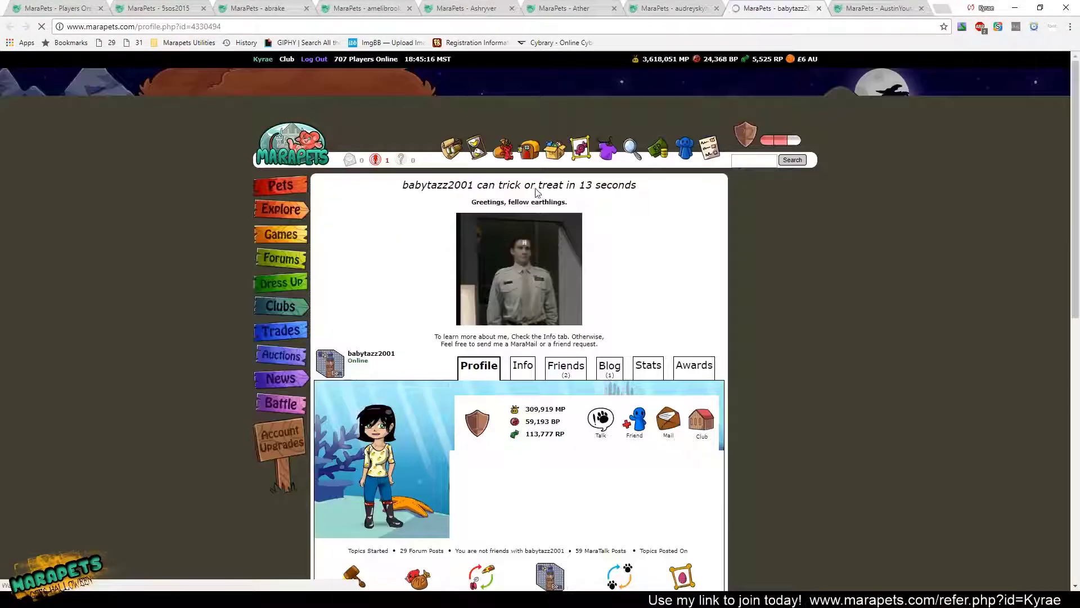
pyautogui.hotkey('ctrl', 'Tab')
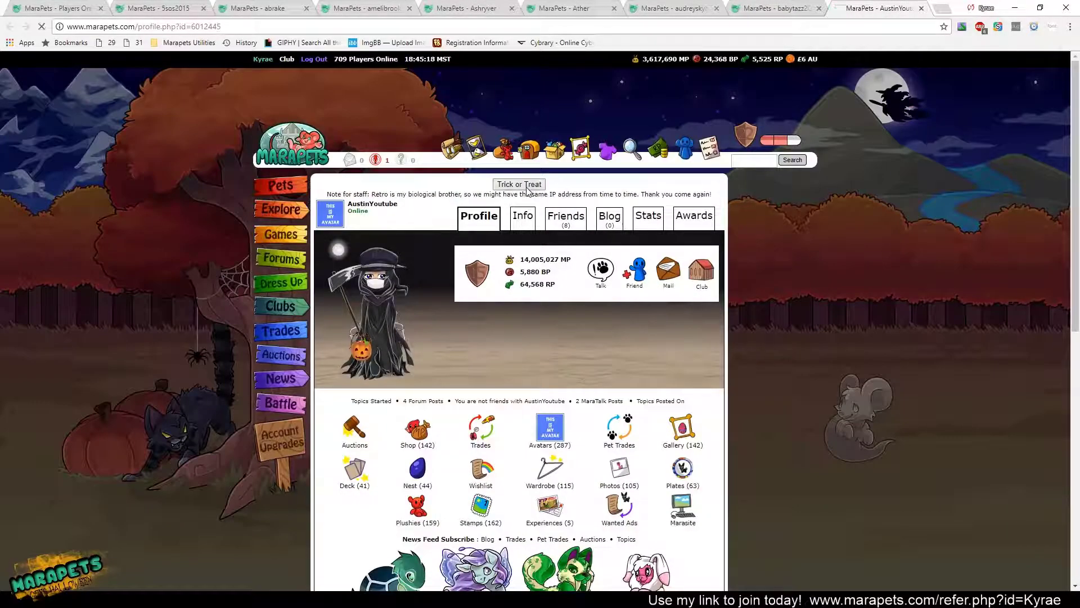
pyautogui.click(519, 185)
# Step: Reload the seventh opened profile until its countdown ends, collect the 2017 pumpkin and trick-or-treat there
pyautogui.hotkey('ctrl', 'shift', 'Tab')
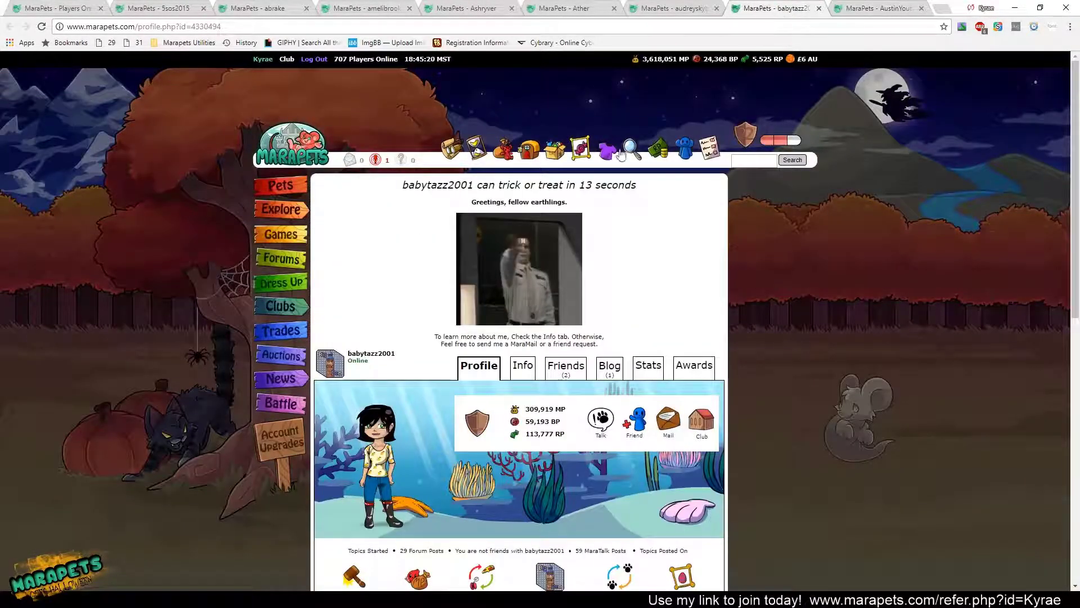
pyautogui.press('F5')
pyautogui.press('F5')
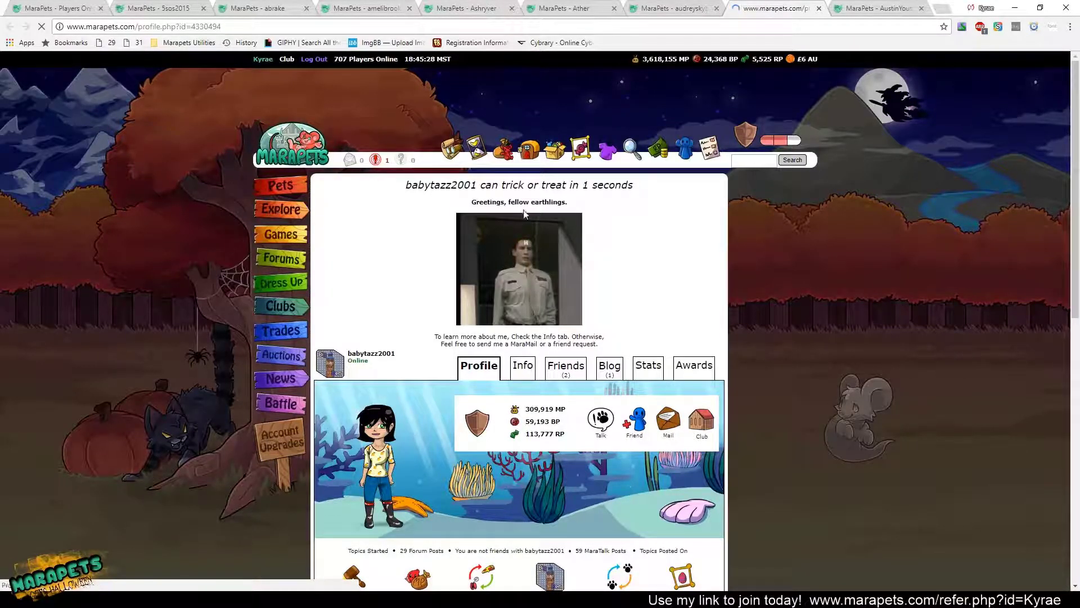
pyautogui.click(141, 337)
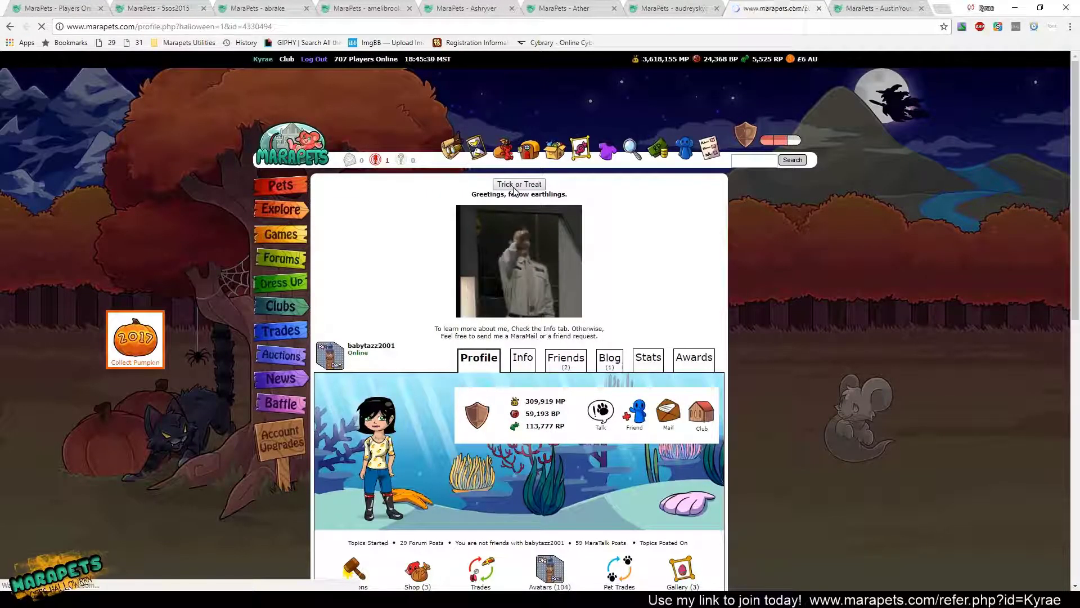
pyautogui.click(514, 185)
# Step: Check the rewards on the earlier profiles and close the first five profile tabs
pyautogui.click(480, 9)
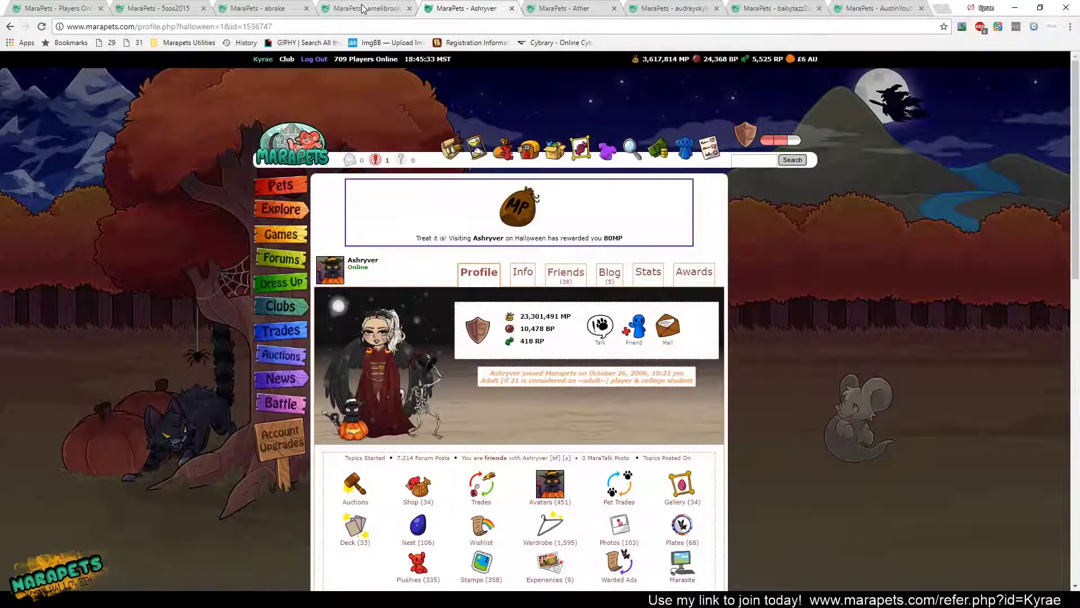
pyautogui.click(362, 8)
pyautogui.click(261, 8)
pyautogui.click(169, 8)
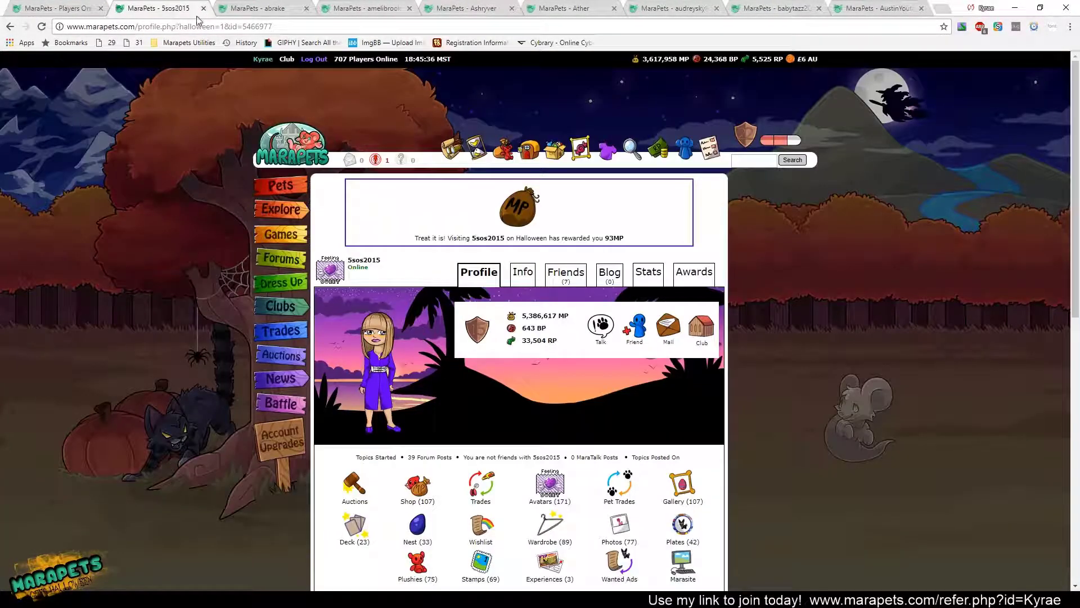
pyautogui.click(202, 9)
pyautogui.click(203, 9)
pyautogui.click(202, 9)
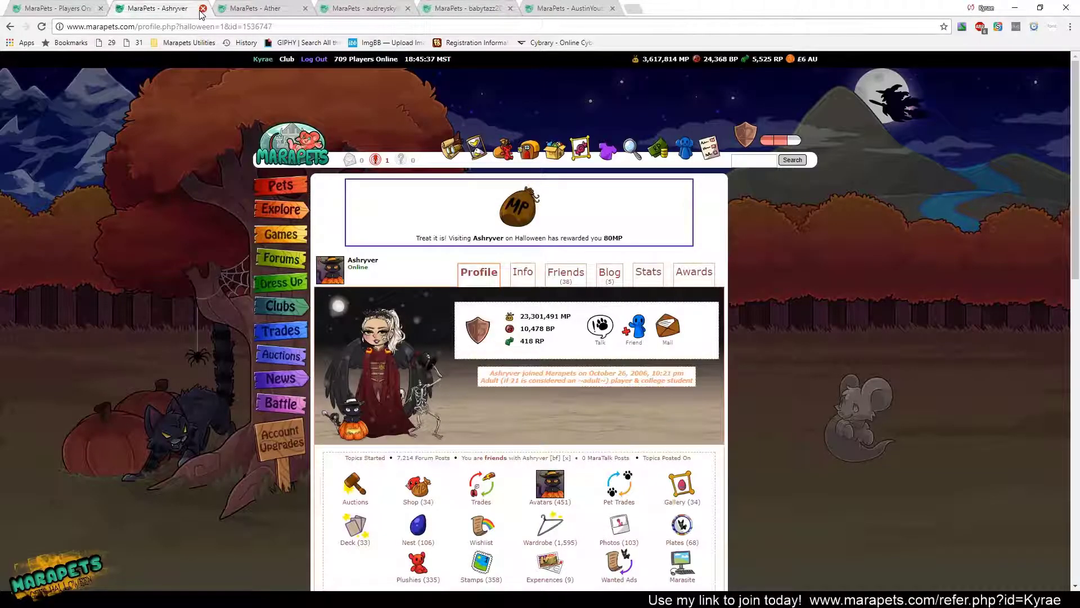
pyautogui.click(203, 9)
pyautogui.click(203, 9)
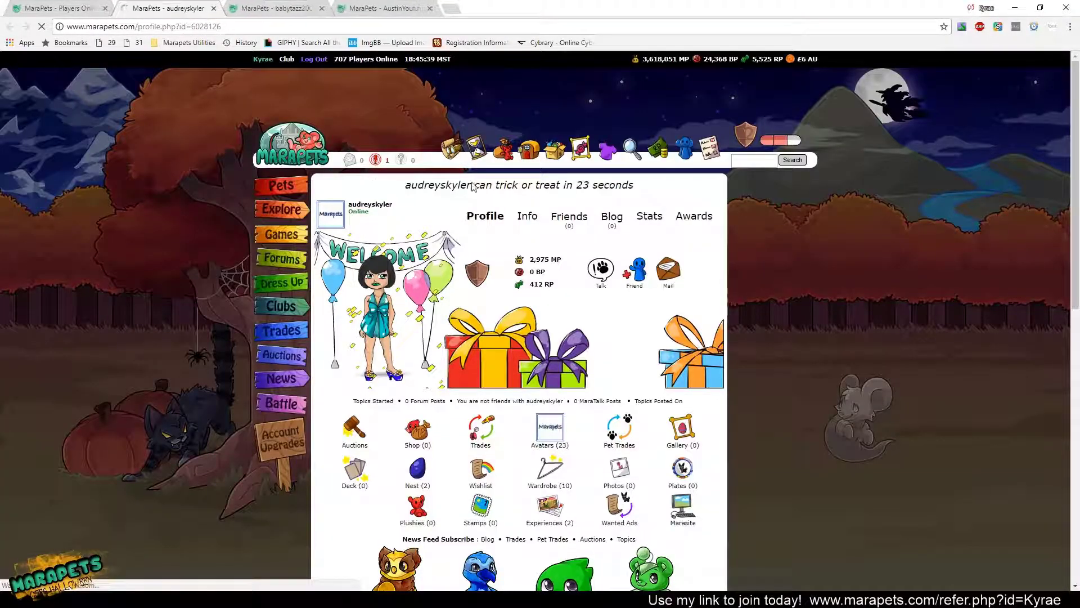
# Step: Trick-or-treat at the remaining profile and close the last three profile tabs
pyautogui.click(508, 185)
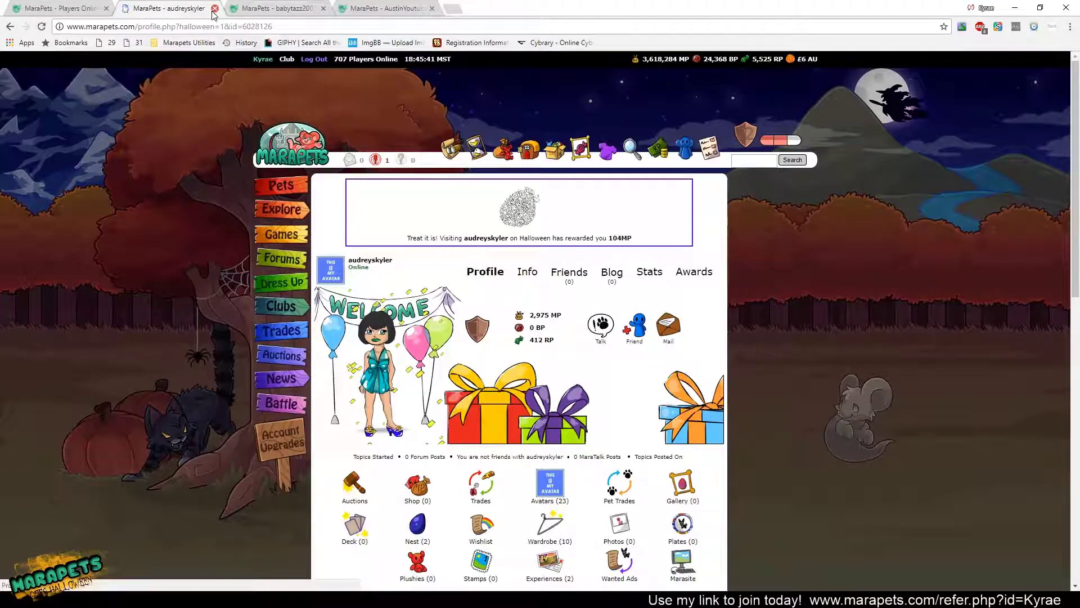
pyautogui.click(214, 9)
pyautogui.click(213, 9)
pyautogui.click(214, 10)
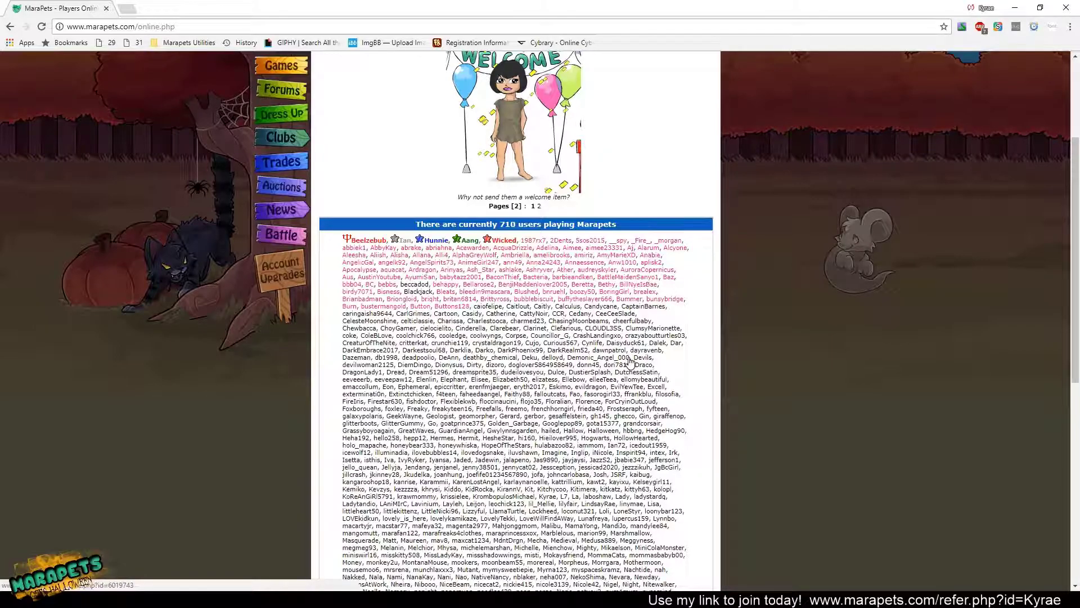
# Step: Look through the rest of the online players list for unvisited names, including page 2
pyautogui.scroll(-6, 630, 362)
pyautogui.scroll(5, 516, 333)
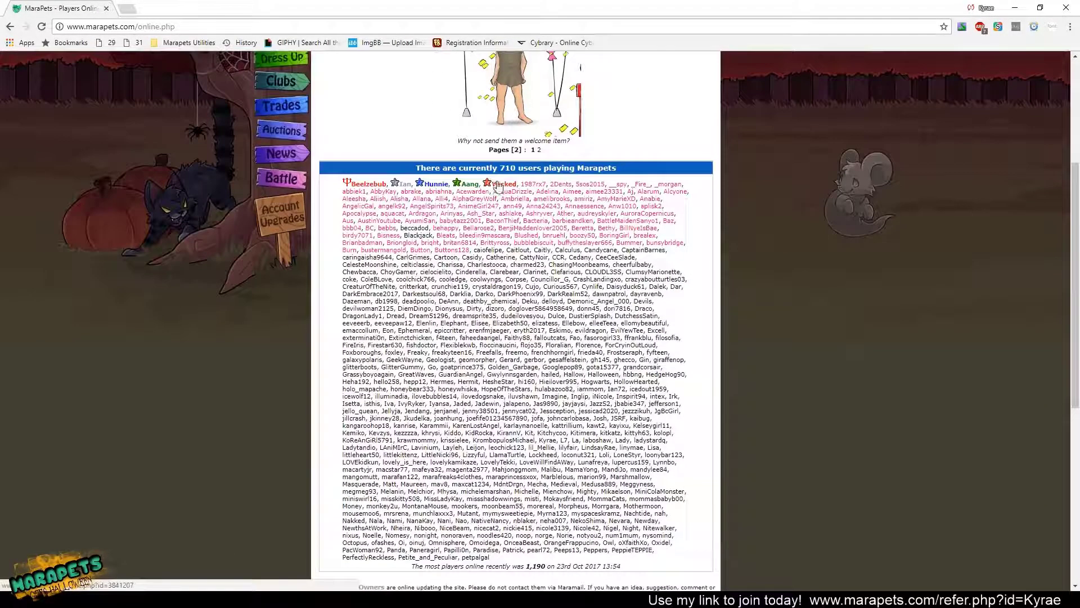
pyautogui.click(539, 151)
pyautogui.scroll(-5, 496, 268)
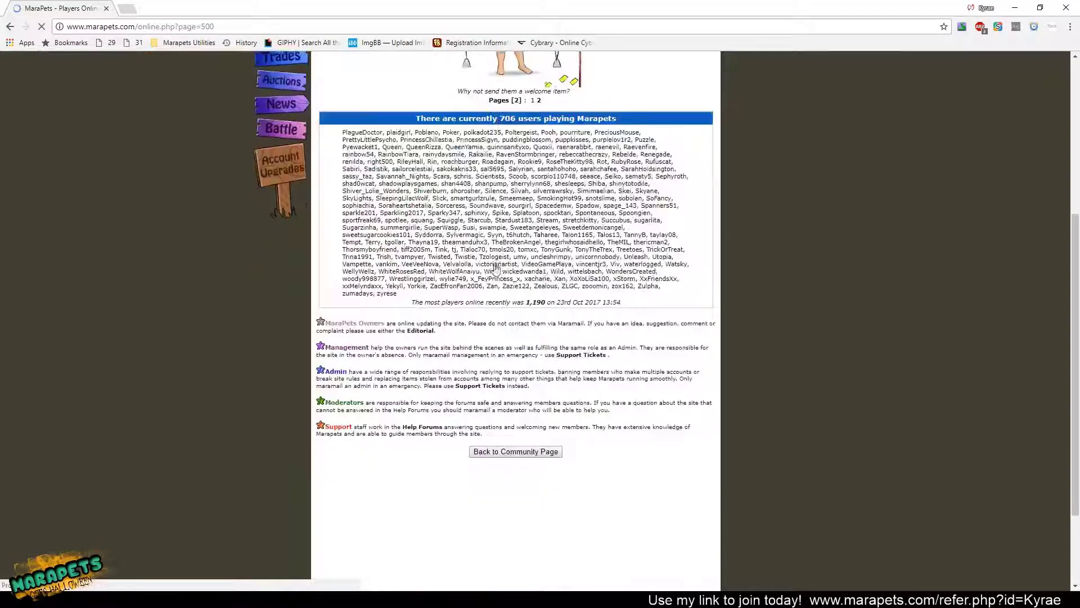
pyautogui.hotkey('alt', 'Left')
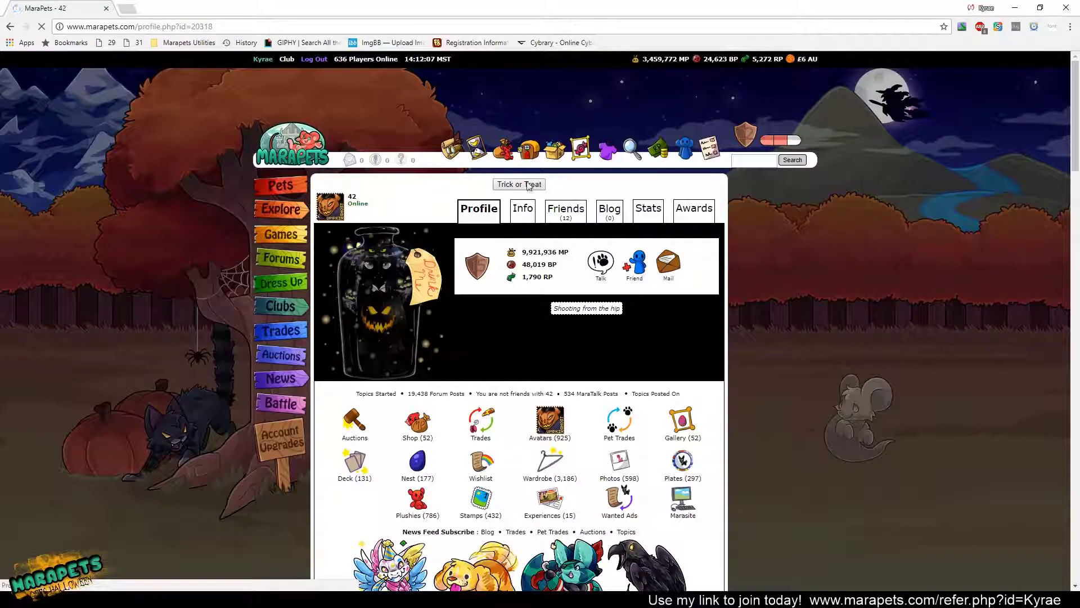
# Step: Return to the online players list and open five more black, unvisited profiles in separate tabs
pyautogui.hotkey('alt', 'Left')
pyautogui.middleClick(497, 247)
pyautogui.middleClick(509, 255)
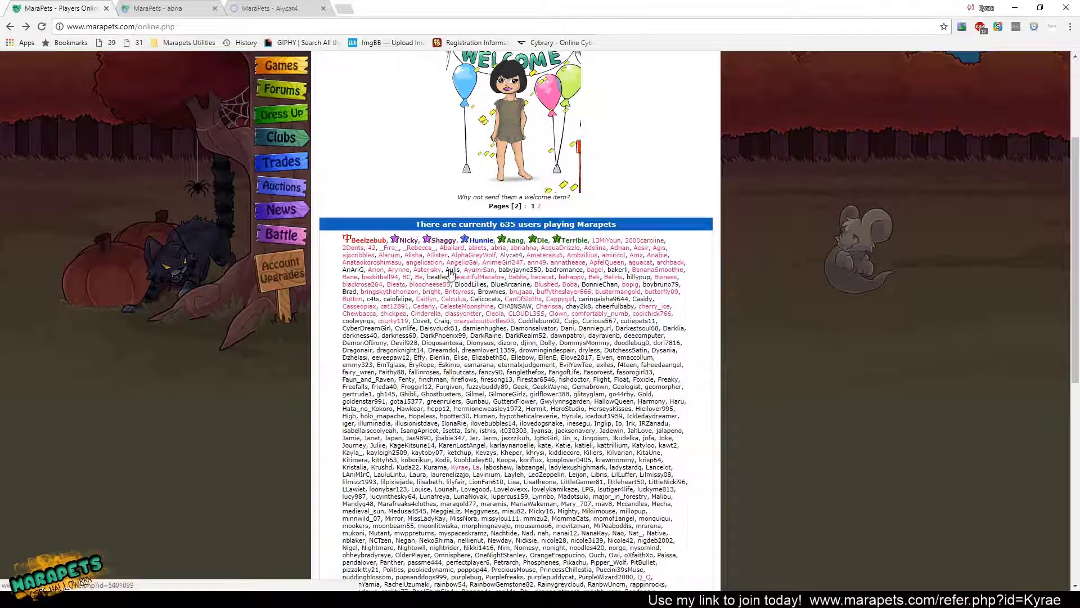
pyautogui.middleClick(449, 270)
pyautogui.middleClick(354, 270)
pyautogui.middleClick(350, 292)
# Step: Go through the five opened profiles and trick-or-treat at the last three
pyautogui.click(158, 8)
pyautogui.click(270, 8)
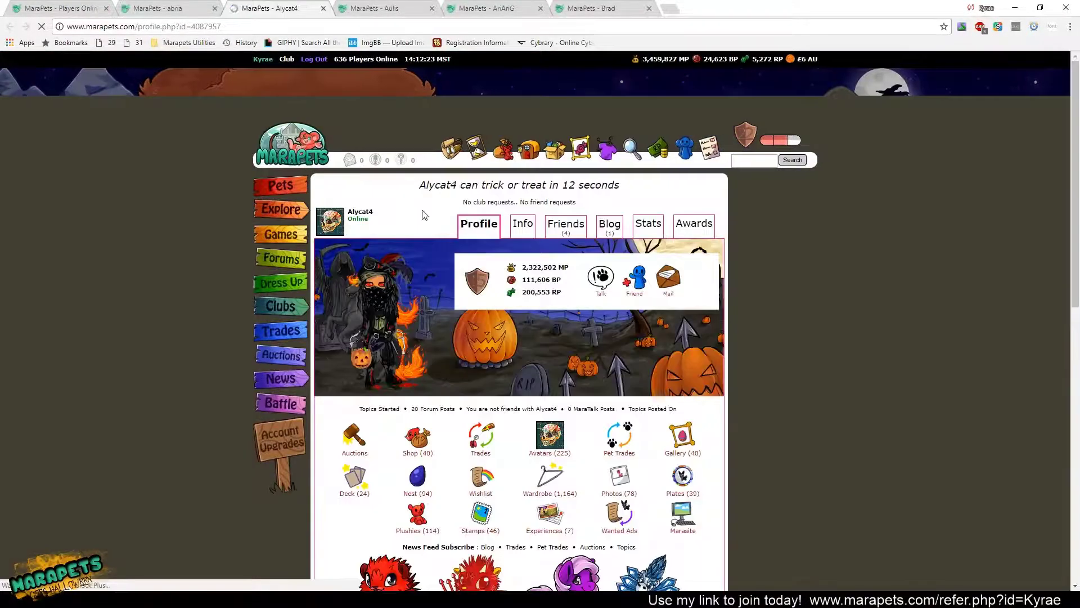
pyautogui.click(365, 7)
pyautogui.click(510, 188)
pyautogui.click(486, 8)
pyautogui.click(534, 188)
pyautogui.click(591, 7)
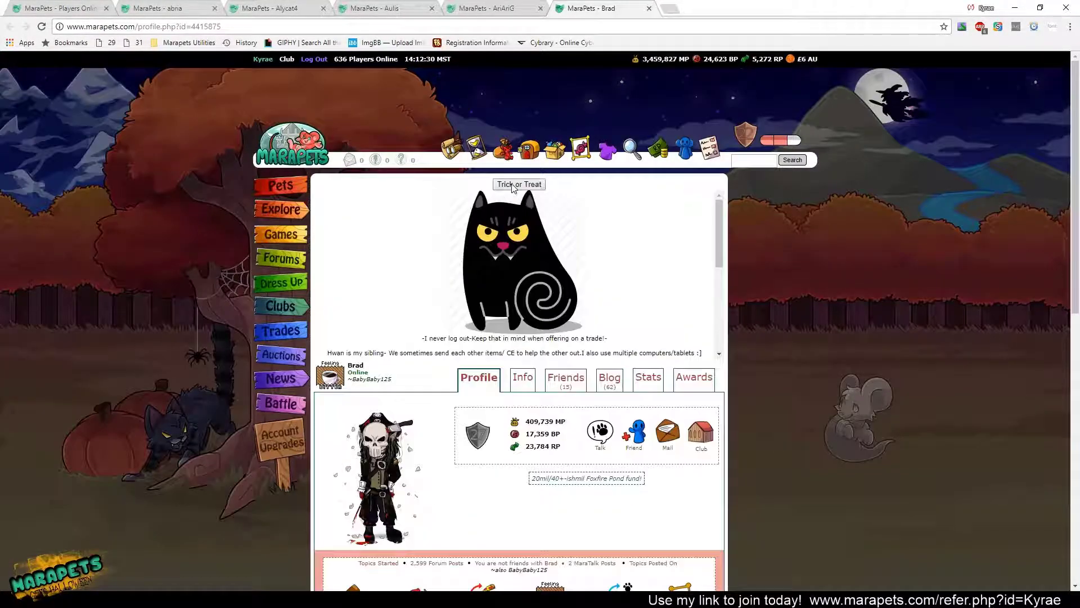
pyautogui.click(512, 186)
# Step: Reload the profiles that were counting down, trick-or-treat at them and close the visited profile tabs
pyautogui.click(313, 10)
pyautogui.click(41, 27)
pyautogui.click(282, 408)
pyautogui.hotkey('alt', 'Left')
pyautogui.click(517, 185)
pyautogui.click(324, 9)
pyautogui.click(324, 8)
pyautogui.click(324, 9)
pyautogui.click(324, 9)
pyautogui.click(517, 184)
pyautogui.click(215, 8)
# Step: Open the next seven black, unvisited profiles from the online players list in separate tabs
pyautogui.middleClick(519, 270)
pyautogui.middleClick(564, 270)
pyautogui.middleClick(618, 270)
pyautogui.middleClick(445, 279)
pyautogui.middleClick(471, 284)
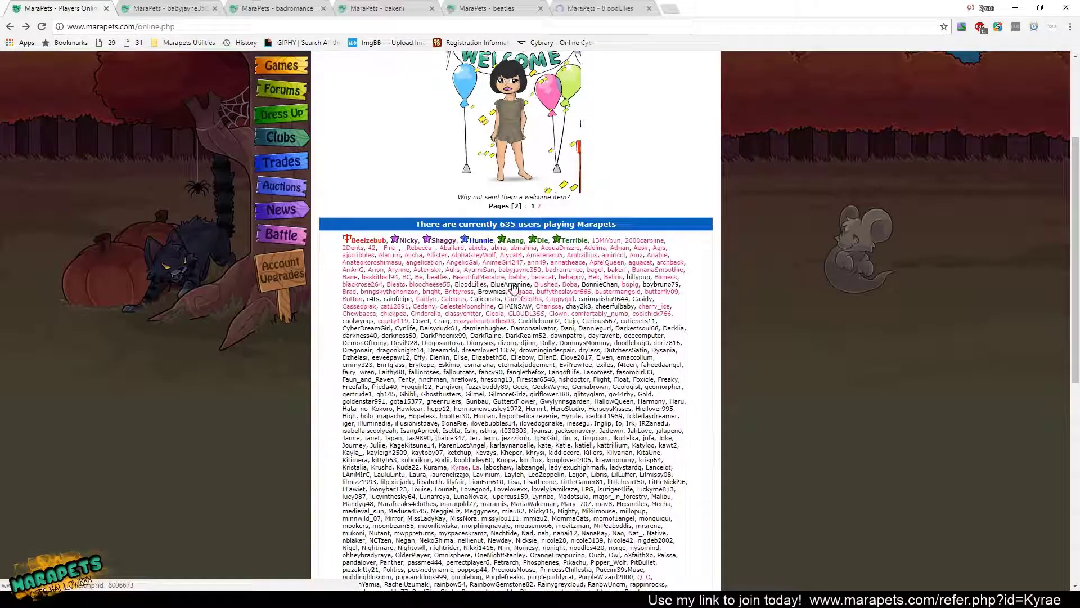
pyautogui.middleClick(510, 284)
pyautogui.middleClick(600, 284)
# Step: Go through the seven opened profiles and trick-or-treat at each one
pyautogui.click(180, 8)
pyautogui.click(523, 185)
pyautogui.click(284, 8)
pyautogui.click(524, 185)
pyautogui.click(382, 8)
pyautogui.hotkey('ctrl', 'Tab')
pyautogui.hotkey('ctrl', 'Tab')
pyautogui.hotkey('ctrl', 'Tab')
pyautogui.hotkey('ctrl', 'Tab')
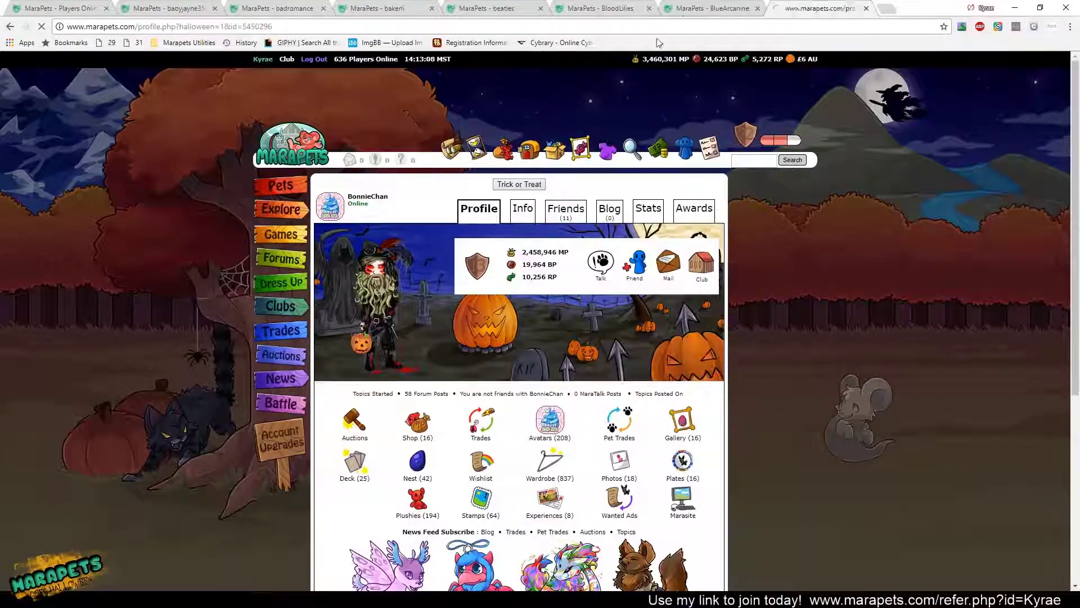
pyautogui.click(692, 8)
pyautogui.click(520, 185)
# Step: Close the visited profile tabs and reload the online players list
pyautogui.click(192, 9)
pyautogui.click(214, 9)
pyautogui.click(215, 9)
pyautogui.click(214, 9)
pyautogui.click(214, 9)
pyautogui.click(215, 9)
pyautogui.click(215, 9)
pyautogui.click(215, 9)
pyautogui.press('F5')
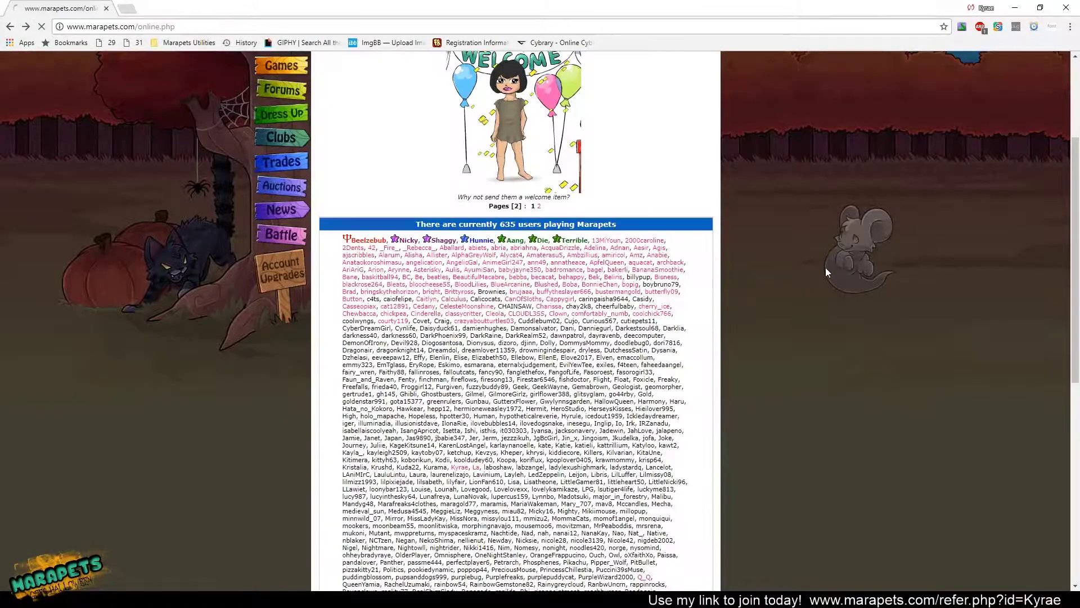
# Step: Open nine black, unvisited profiles from the refreshed online players list in separate tabs
pyautogui.middleClick(373, 299)
pyautogui.middleClick(453, 300)
pyautogui.middleClick(491, 292)
pyautogui.middleClick(587, 248)
pyautogui.middleClick(640, 278)
pyautogui.middleClick(662, 284)
pyautogui.middleClick(610, 299)
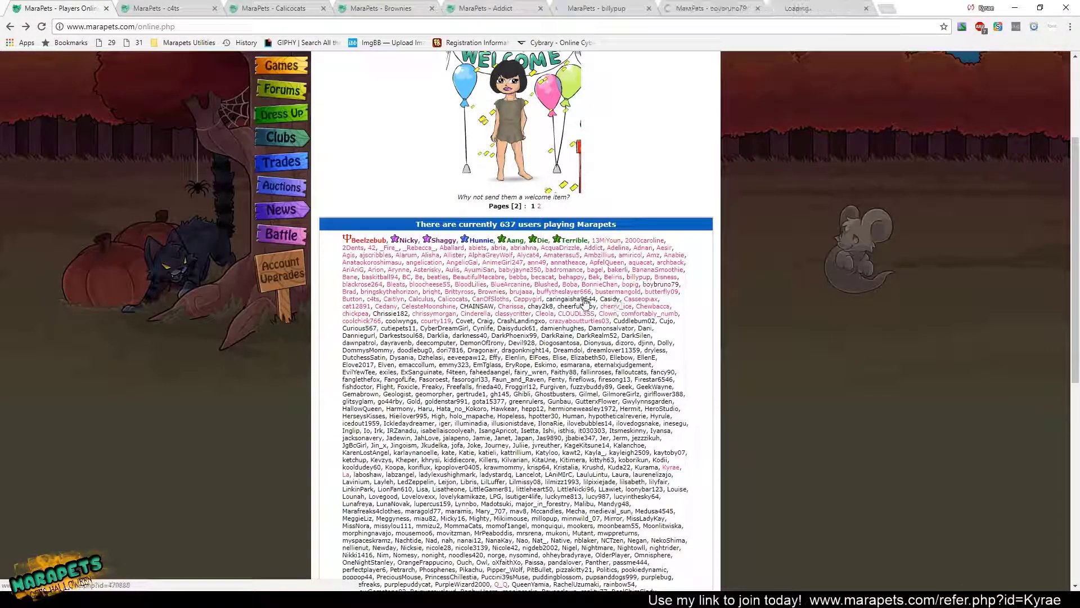
pyautogui.middleClick(581, 299)
pyautogui.middleClick(576, 307)
# Step: Trick-or-treat at the first five opened profiles
pyautogui.hotkey('ctrl', 'Tab')
pyautogui.hotkey('ctrl', 'Tab')
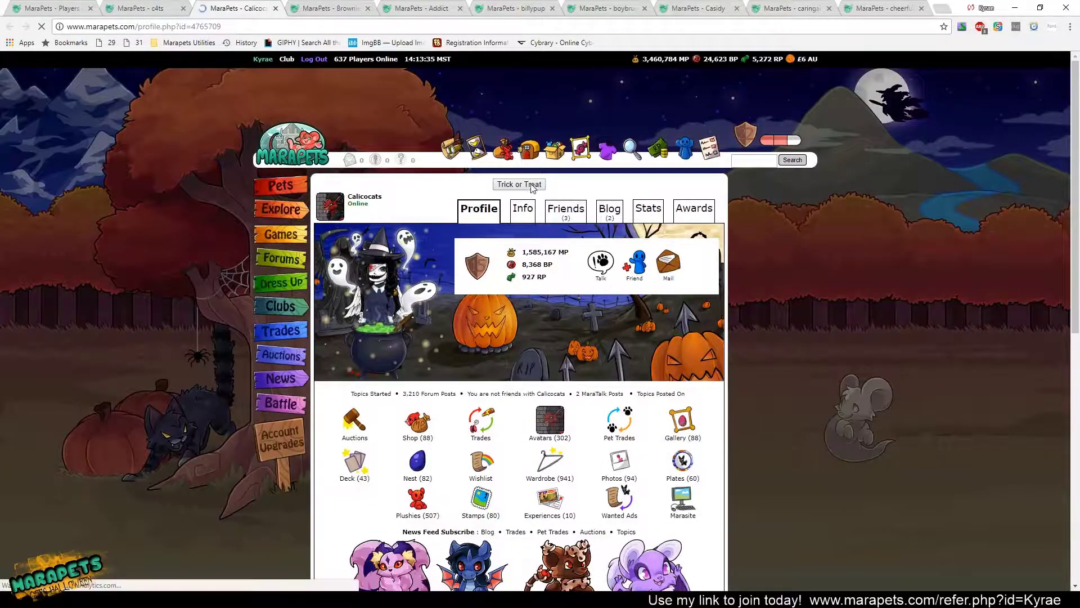
# Step: Go through the remaining four opened profiles and trick-or-treat at the ones that offer it
pyautogui.hotkey('ctrl', 'Tab')
pyautogui.hotkey('ctrl', 'Tab')
pyautogui.click(516, 9)
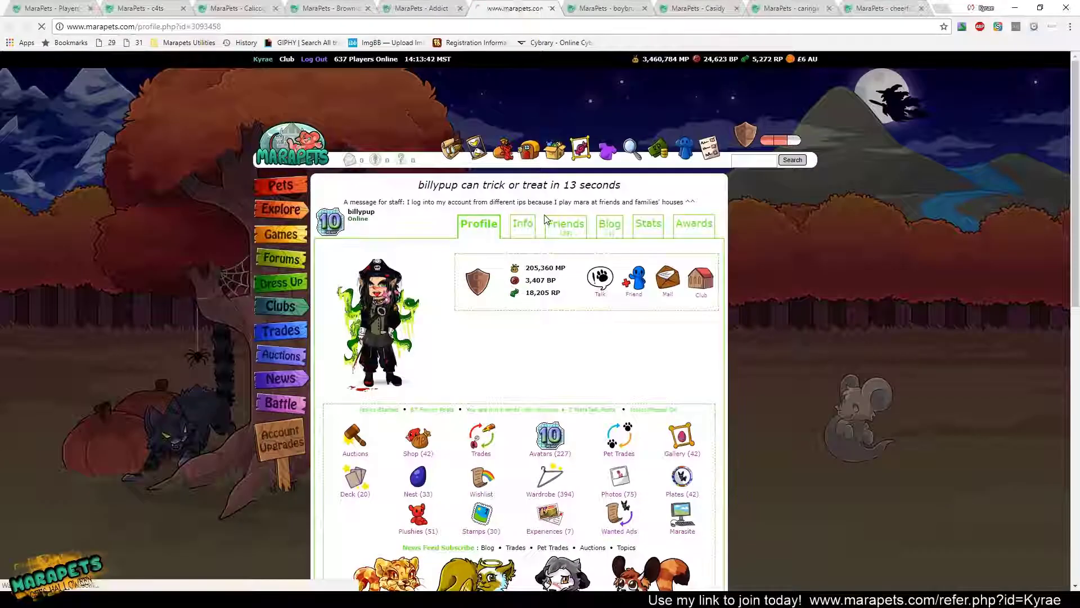
pyautogui.click(521, 185)
pyautogui.click(610, 11)
pyautogui.click(698, 9)
pyautogui.click(533, 186)
pyautogui.hotkey('ctrl', 'Tab')
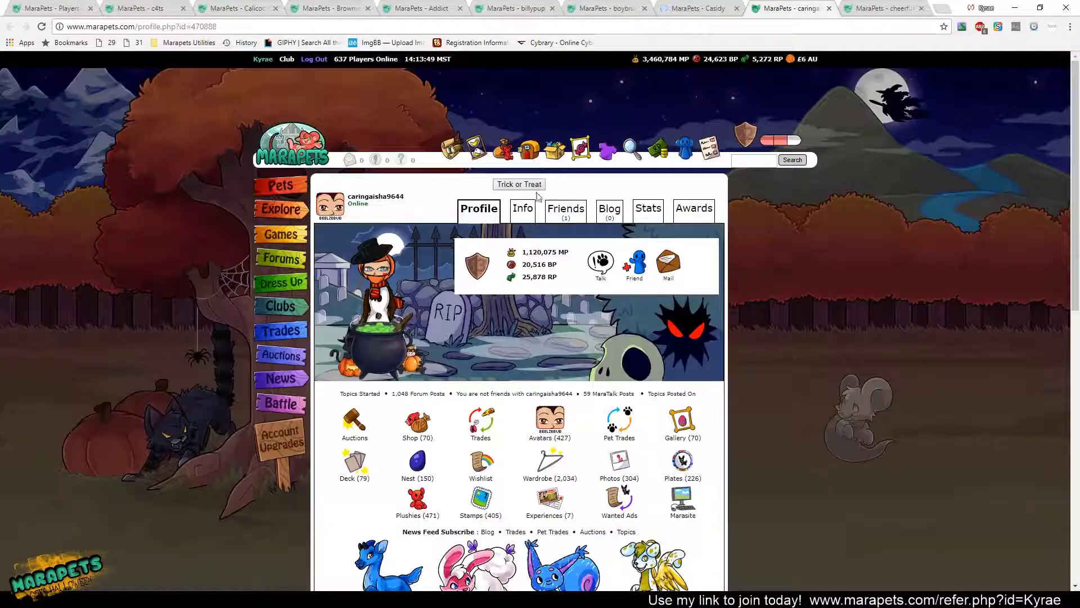
pyautogui.click(534, 186)
pyautogui.hotkey('ctrl', 'Tab')
pyautogui.click(535, 186)
# Step: Check the skipped profiles, reload the one counting down, close the first profile tab and return to the online players list
pyautogui.click(520, 10)
pyautogui.click(607, 9)
pyautogui.press('F5')
pyautogui.click(588, 106)
pyautogui.click(169, 10)
pyautogui.click(183, 8)
pyautogui.hotkey('ctrl', 'shift', 'Tab')
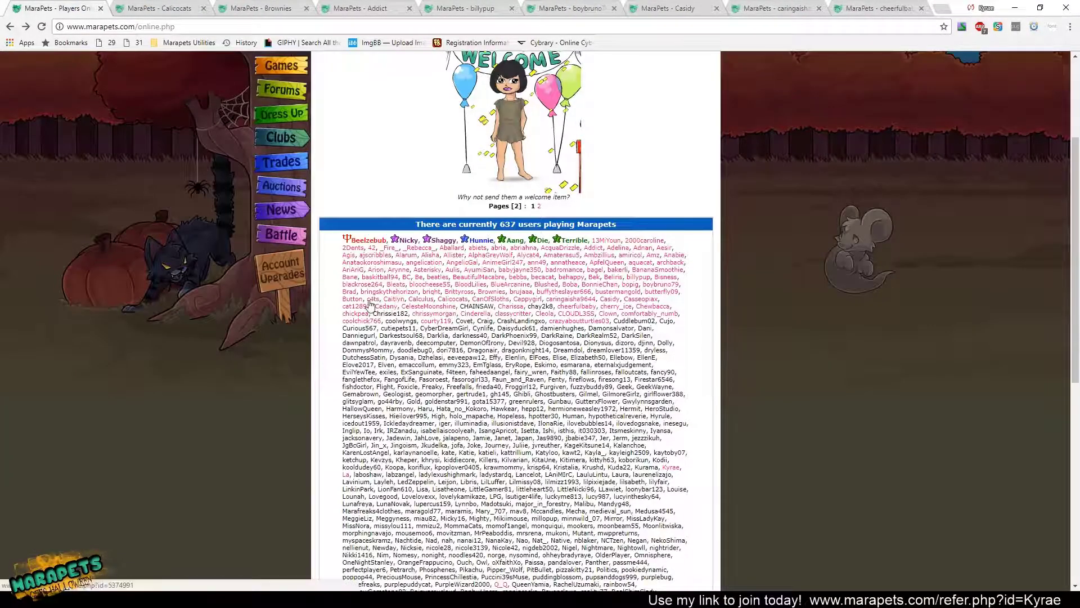
# Step: Reopen the first profile of the batch in a new tab and close the already visited profile tabs
pyautogui.middleClick(373, 299)
pyautogui.click(875, 13)
pyautogui.click(168, 10)
pyautogui.click(184, 8)
pyautogui.click(184, 8)
pyautogui.doubleClick(184, 8)
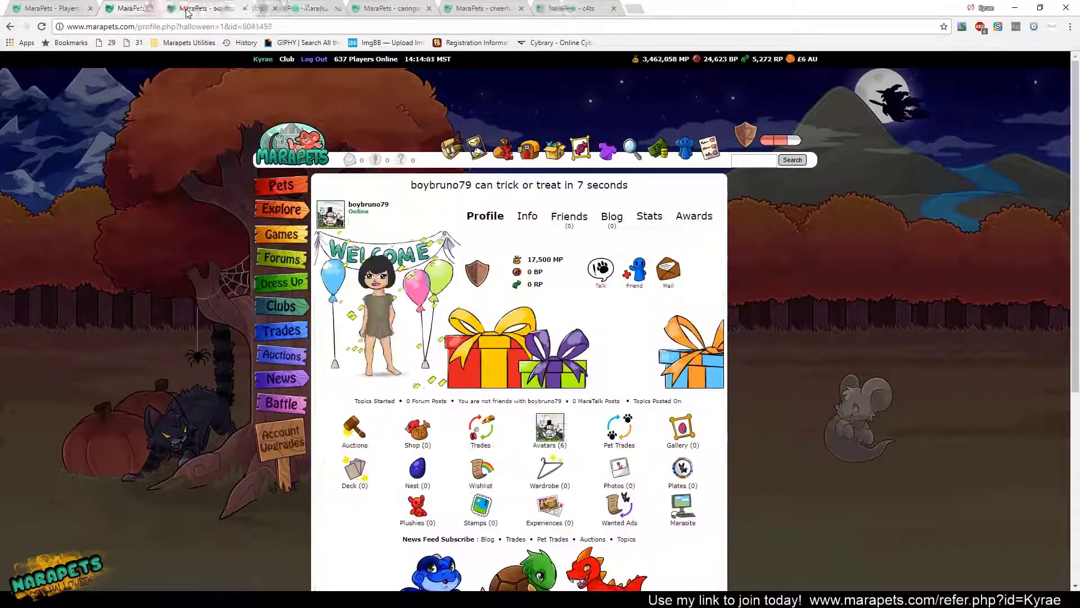
# Step: Reload the profile that is still counting down and close the other visited profile tabs
pyautogui.press('F5')
pyautogui.click(588, 106)
pyautogui.click(281, 9)
pyautogui.click(324, 9)
pyautogui.click(324, 9)
pyautogui.click(325, 9)
pyautogui.click(325, 9)
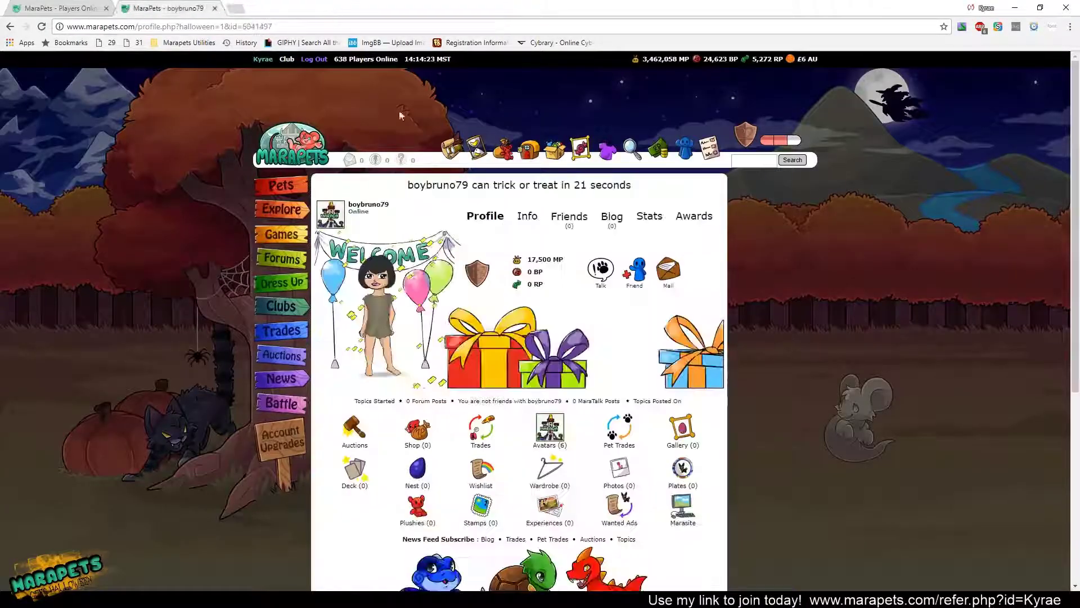
# Step: Reload the counting-down profile again and open the next five black, unvisited profiles from the online players list in separate tabs
pyautogui.press('F5')
pyautogui.click(588, 107)
pyautogui.click(61, 9)
pyautogui.middleClick(483, 306)
pyautogui.middleClick(540, 306)
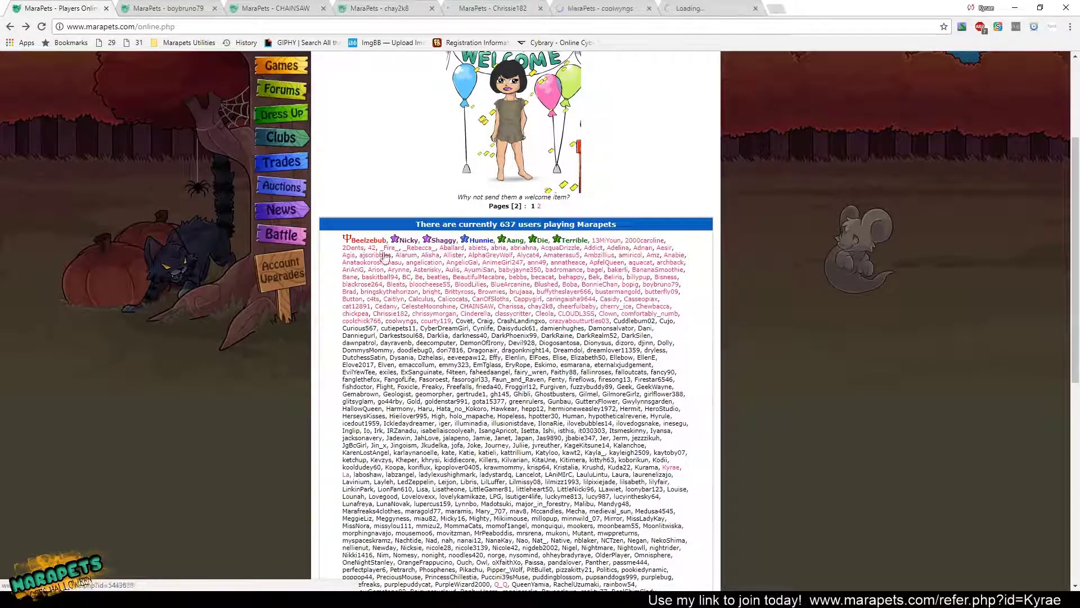
# Step: Trick-or-treat at the five newly opened profiles
pyautogui.click(276, 9)
pyautogui.click(380, 9)
pyautogui.click(492, 9)
pyautogui.click(599, 9)
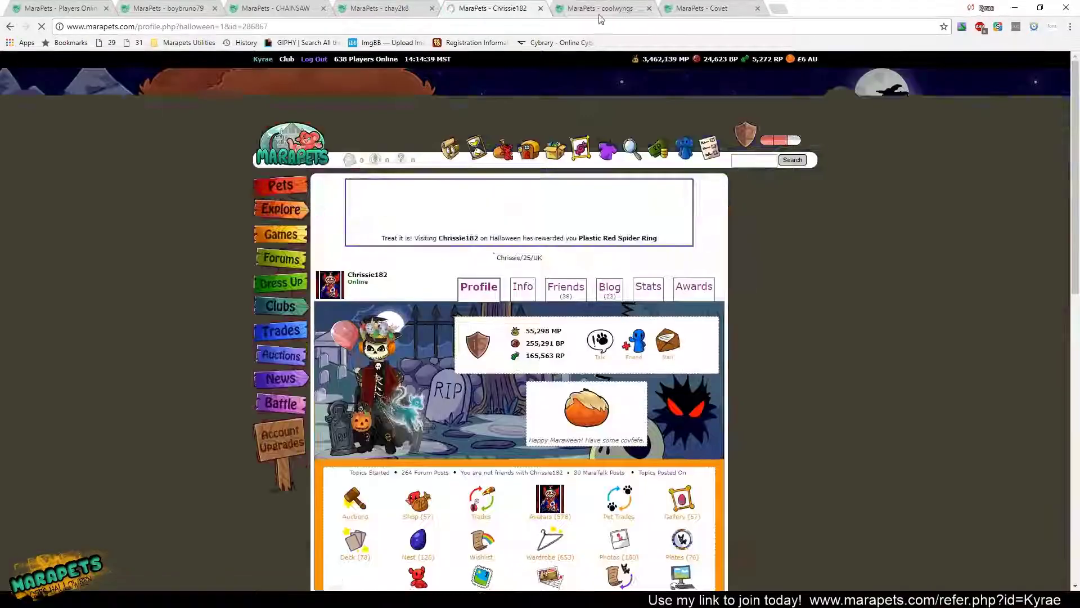
pyautogui.click(557, 182)
pyautogui.click(698, 8)
pyautogui.click(556, 180)
# Step: Close the visited profile tabs, reload the leftover counting-down profile once more and close it too
pyautogui.click(293, 8)
pyautogui.click(324, 9)
pyautogui.click(323, 9)
pyautogui.click(324, 9)
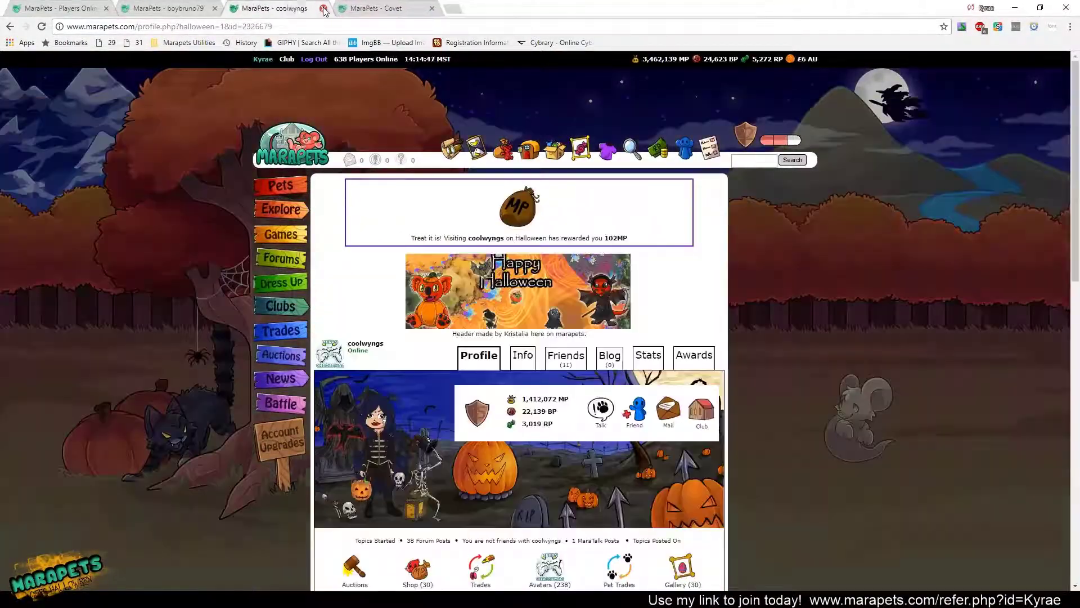
pyautogui.click(324, 9)
pyautogui.click(324, 9)
pyautogui.press('F5')
pyautogui.click(587, 106)
pyautogui.click(215, 9)
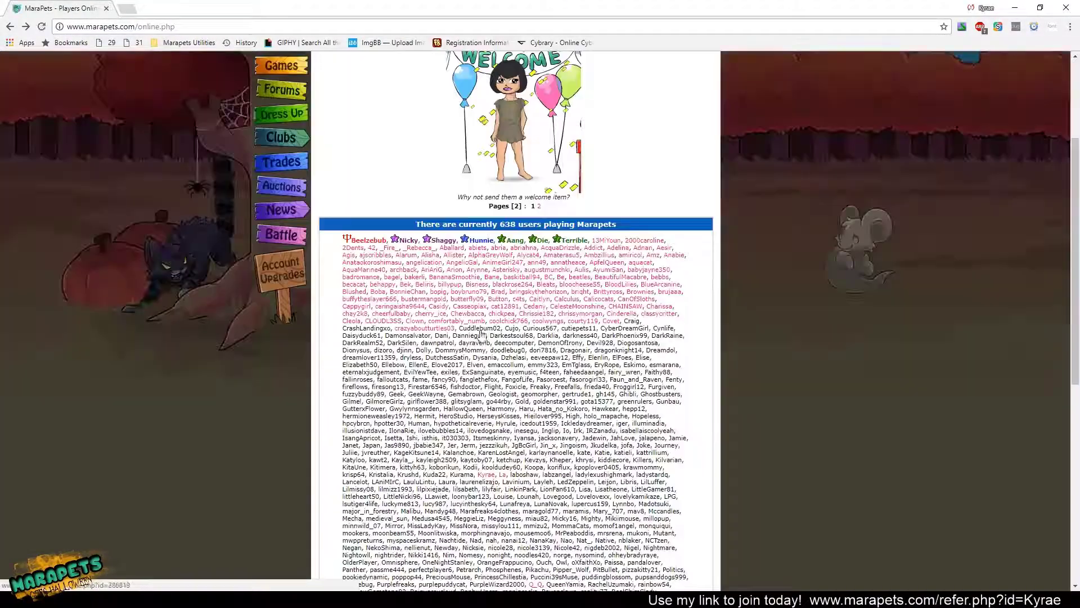
# Step: Open the next eight black, unvisited profiles in separate tabs and trick-or-treat at them one after another
pyautogui.middleClick(655, 331)
pyautogui.click(160, 8)
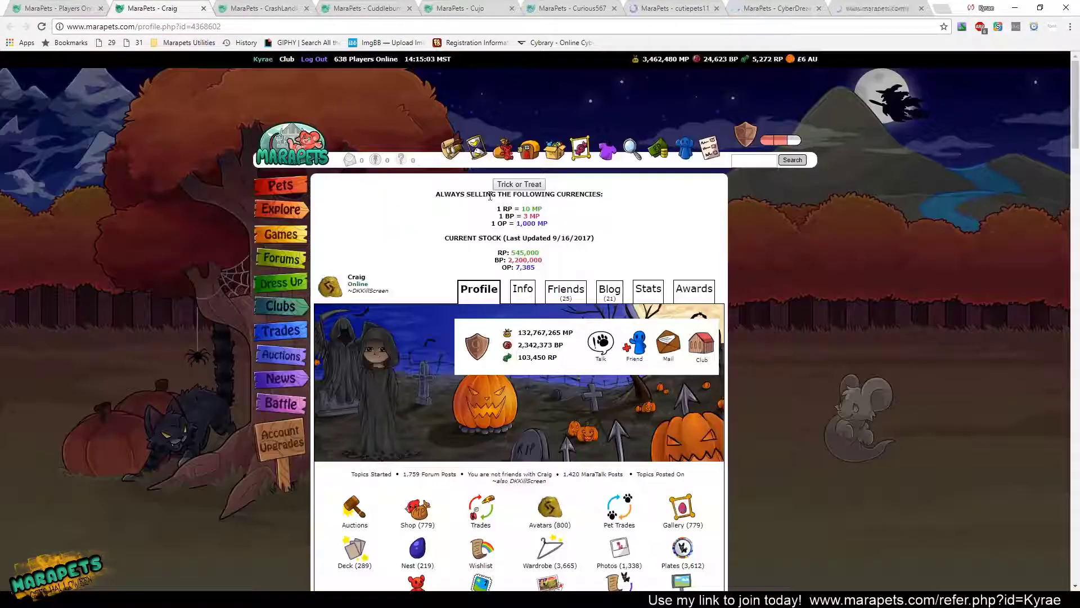
pyautogui.click(510, 185)
pyautogui.click(264, 9)
pyautogui.click(507, 185)
pyautogui.click(369, 8)
pyautogui.click(512, 184)
pyautogui.click(469, 9)
pyautogui.hotkey('ctrl', 'Tab')
pyautogui.hotkey('ctrl', 'Tab')
pyautogui.hotkey('ctrl', 'Tab')
pyautogui.hotkey('ctrl', 'Tab')
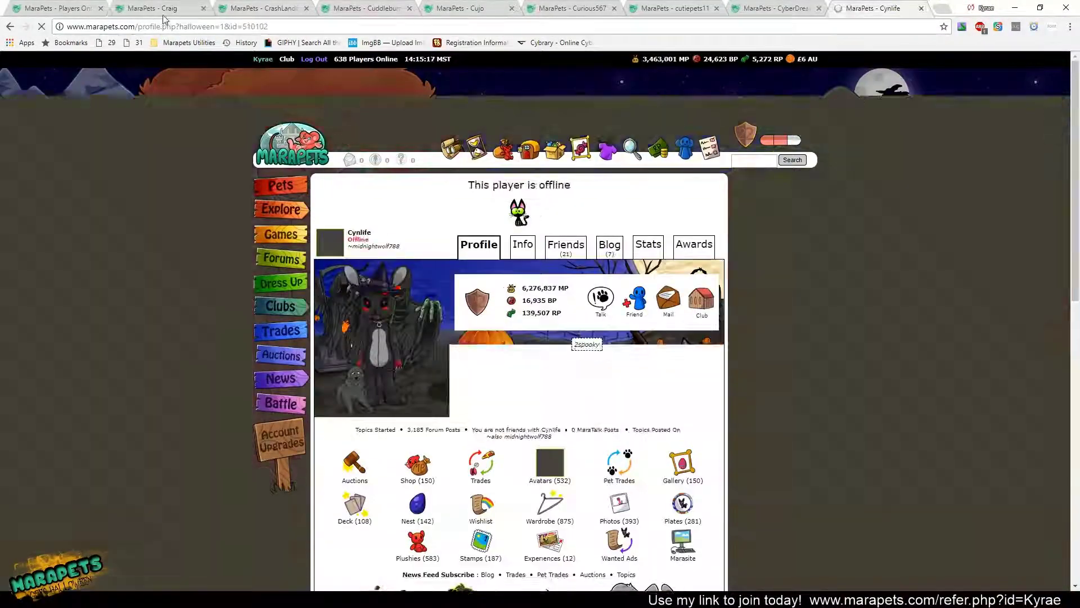
# Step: Close all eight visited profile tabs to return to the online players list
pyautogui.click(169, 9)
pyautogui.click(203, 8)
pyautogui.click(203, 9)
pyautogui.click(203, 9)
pyautogui.doubleClick(203, 9)
pyautogui.click(203, 9)
pyautogui.click(203, 9)
pyautogui.click(203, 8)
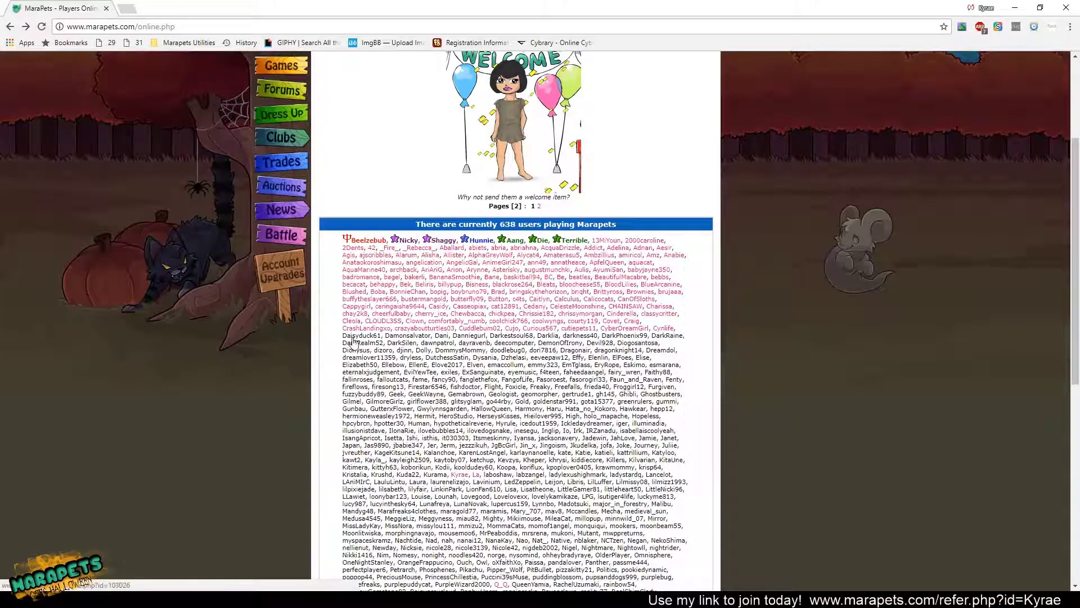
# Step: Go through the next batch of nine opened profiles and trick-or-treat at them, including the last one after its countdown
pyautogui.hotkey('ctrl', 'Tab')
pyautogui.hotkey('ctrl', 'Tab')
pyautogui.hotkey('ctrl', 'Tab')
pyautogui.hotkey('ctrl', 'Tab')
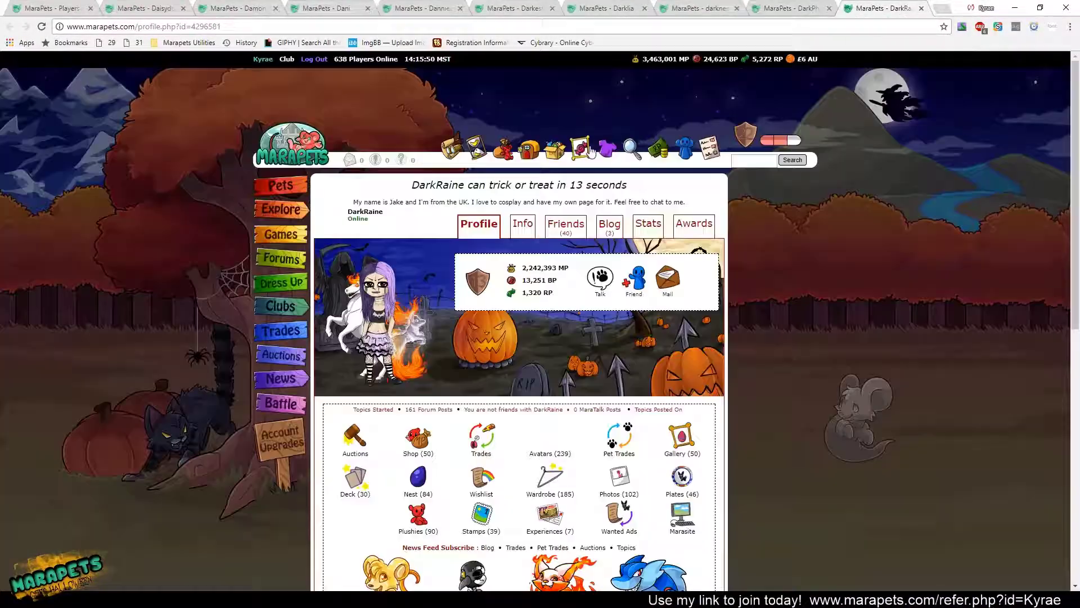
pyautogui.click(522, 185)
# Step: Close the visited profile tabs of the nine-profile batch
pyautogui.click(159, 8)
pyautogui.click(183, 9)
pyautogui.click(183, 8)
pyautogui.doubleClick(183, 9)
pyautogui.click(183, 8)
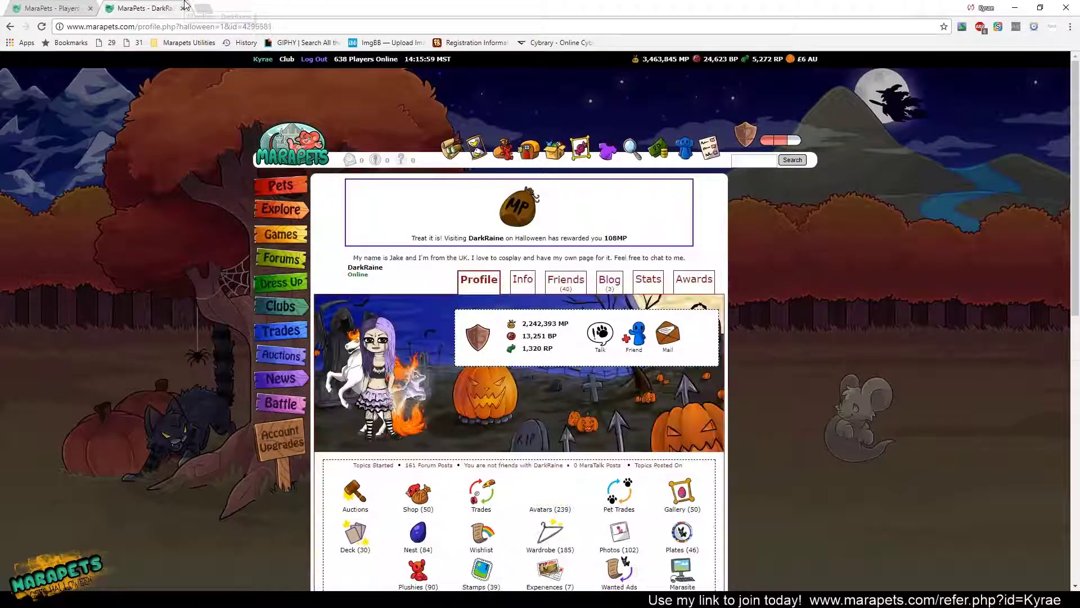